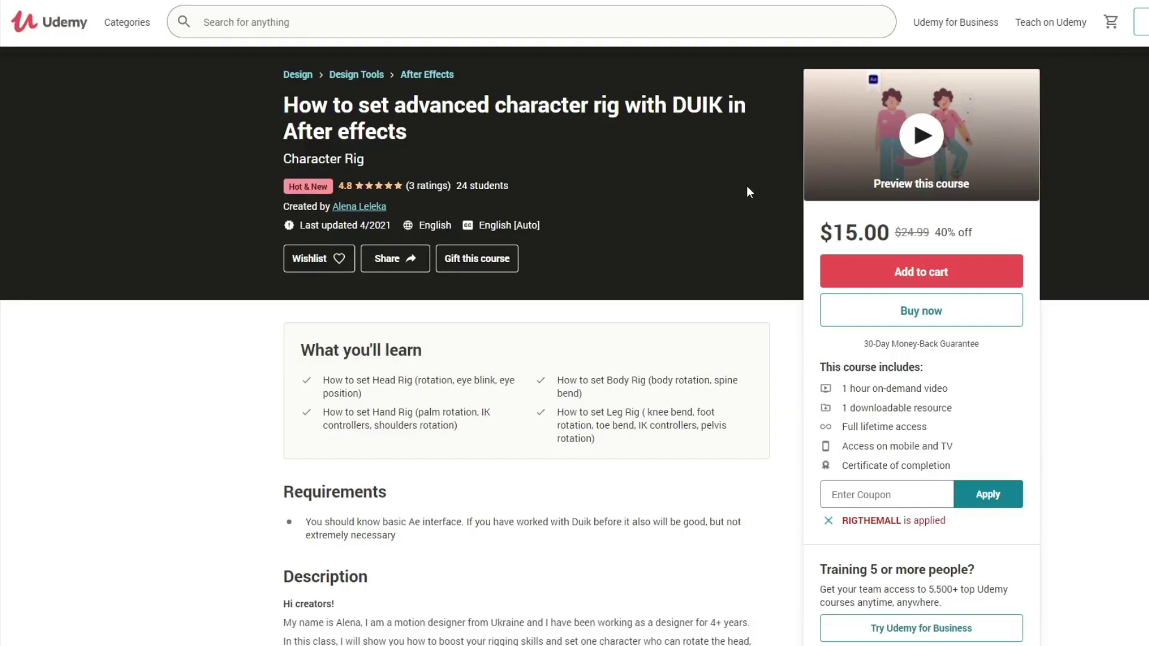
- Draw a large pink circle and centre it horizontally and vertically in Comp 2
scroll(747, 188, "down", 5)
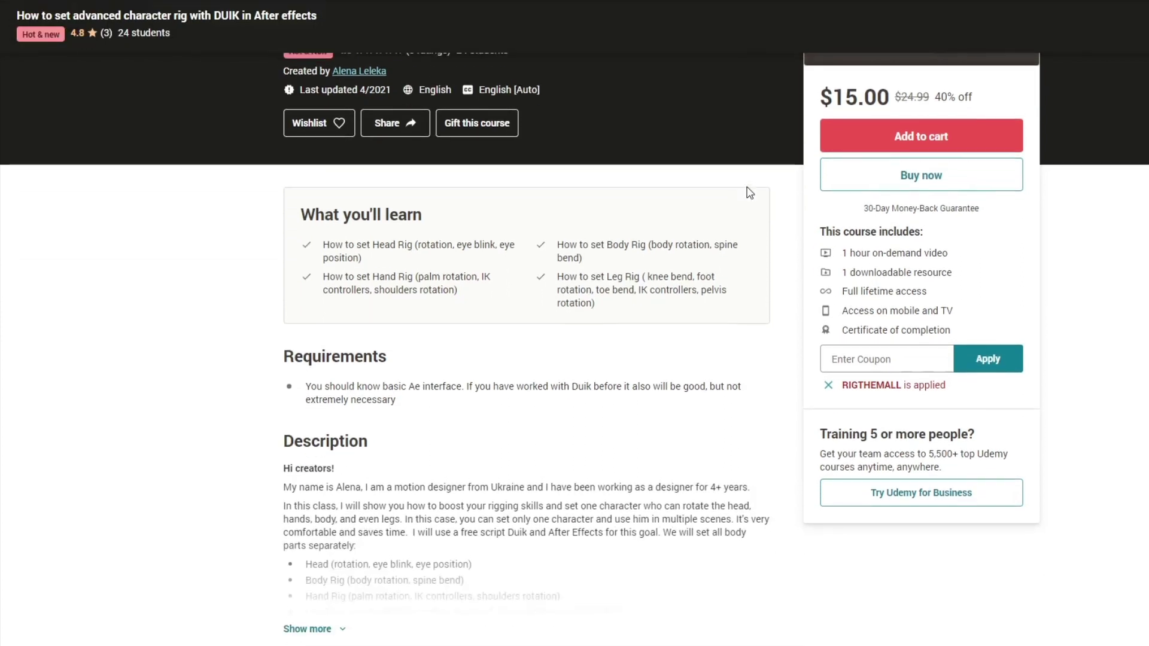
scroll(750, 193, "down", 5)
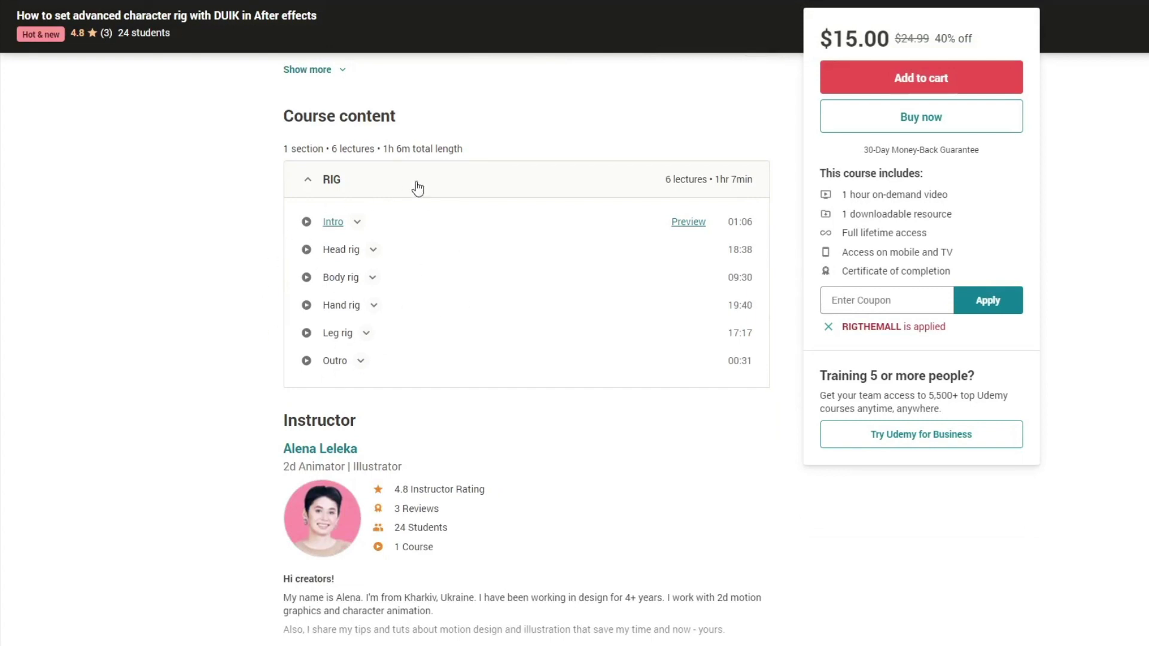
scroll(269, 326, "down", 4)
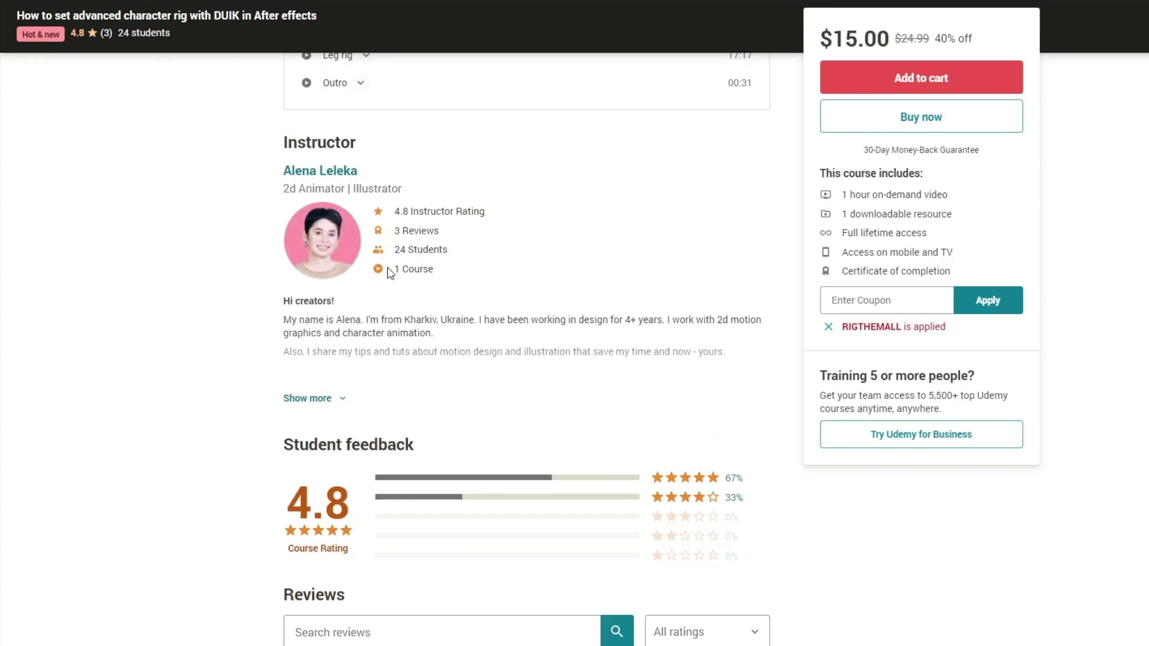
scroll(606, 309, "down", 3)
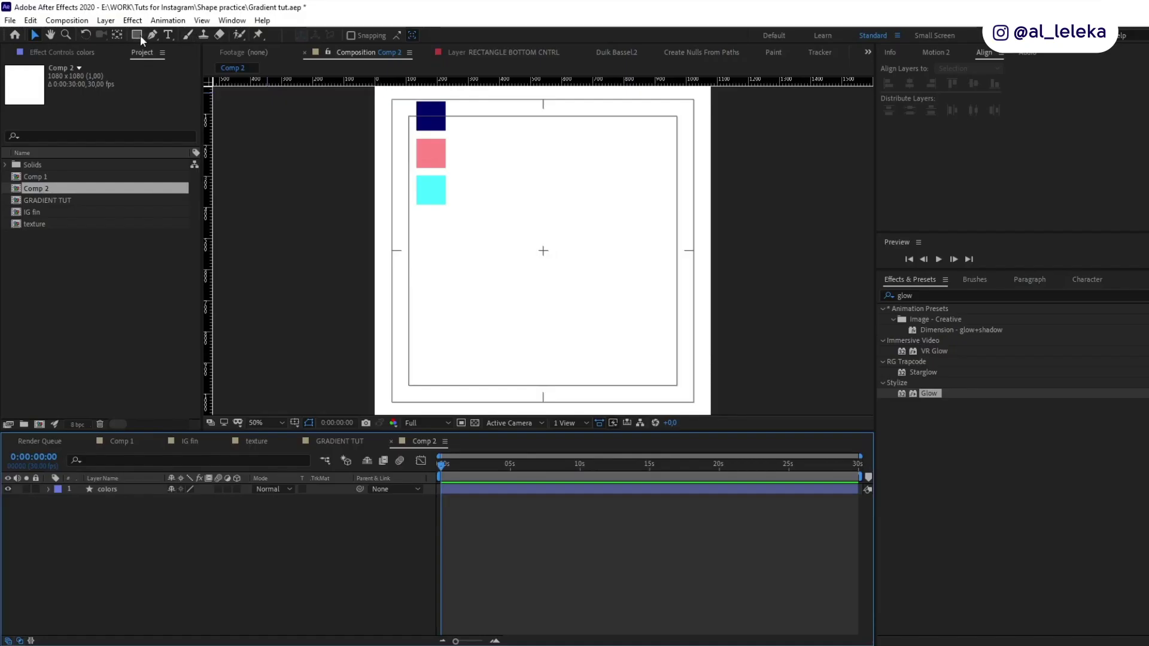
mouse_move(138, 35)
left_mouse_down()
mouse_move(189, 74)
mouse_move(189, 60)
left_mouse_up()
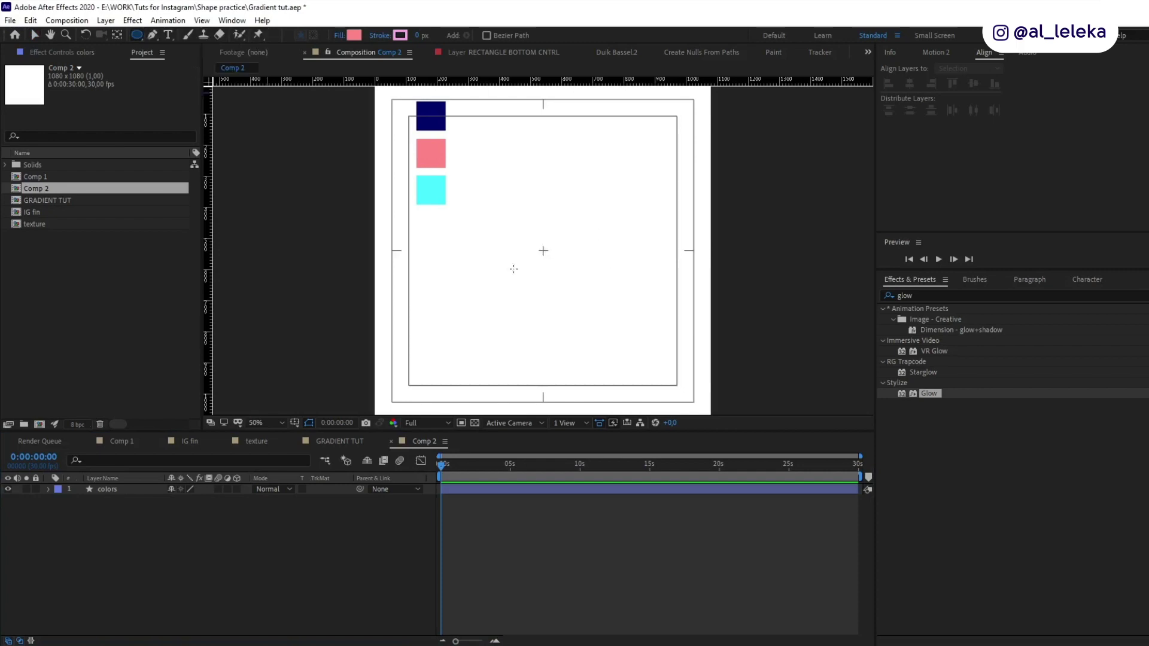
left_click_drag(542, 250, 442, 149)
left_click(938, 54)
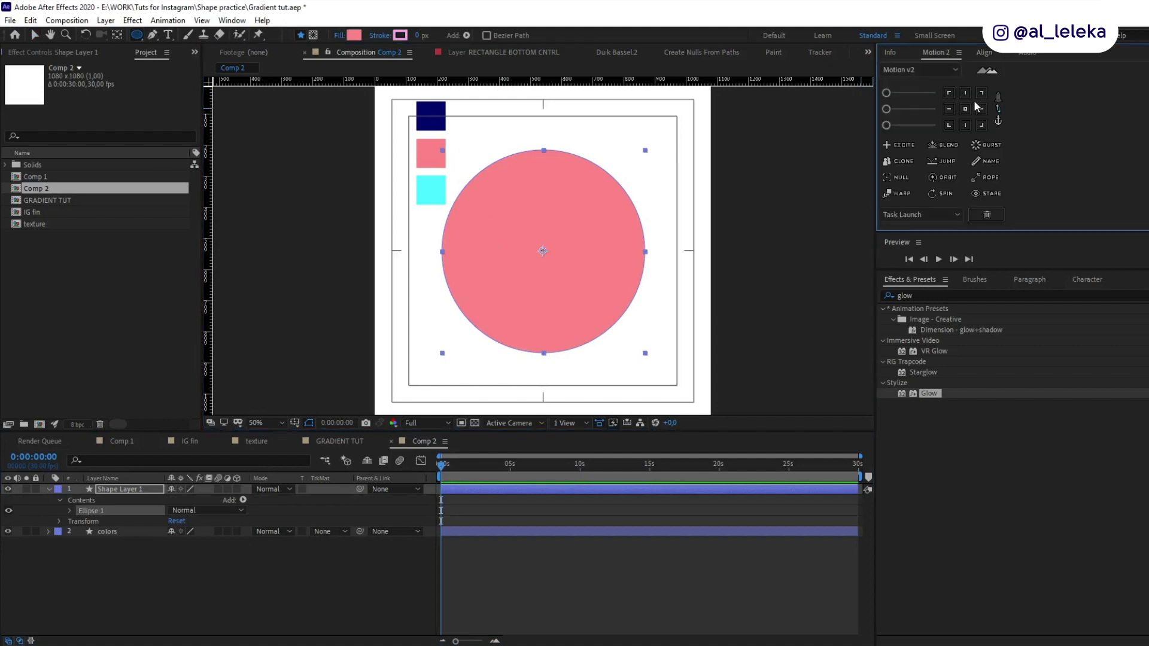
left_click(984, 52)
left_click(909, 83)
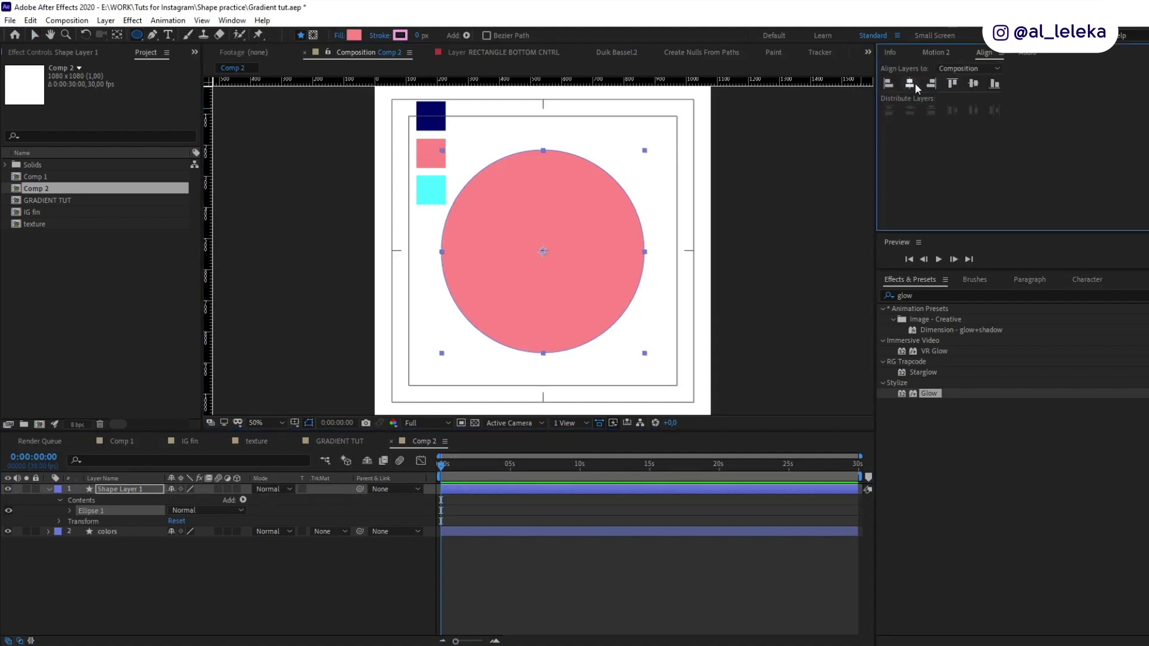
left_click(973, 84)
- Rename the circle's shape layer to MASK
left_click(114, 488)
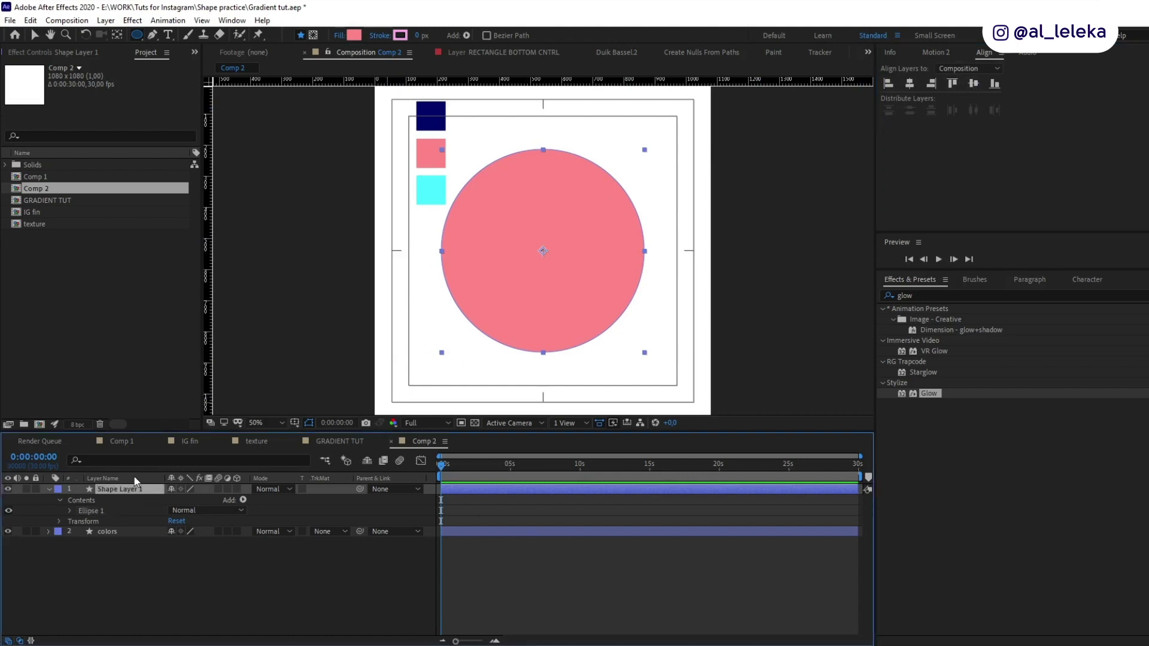
key("Return")
type("MASK")
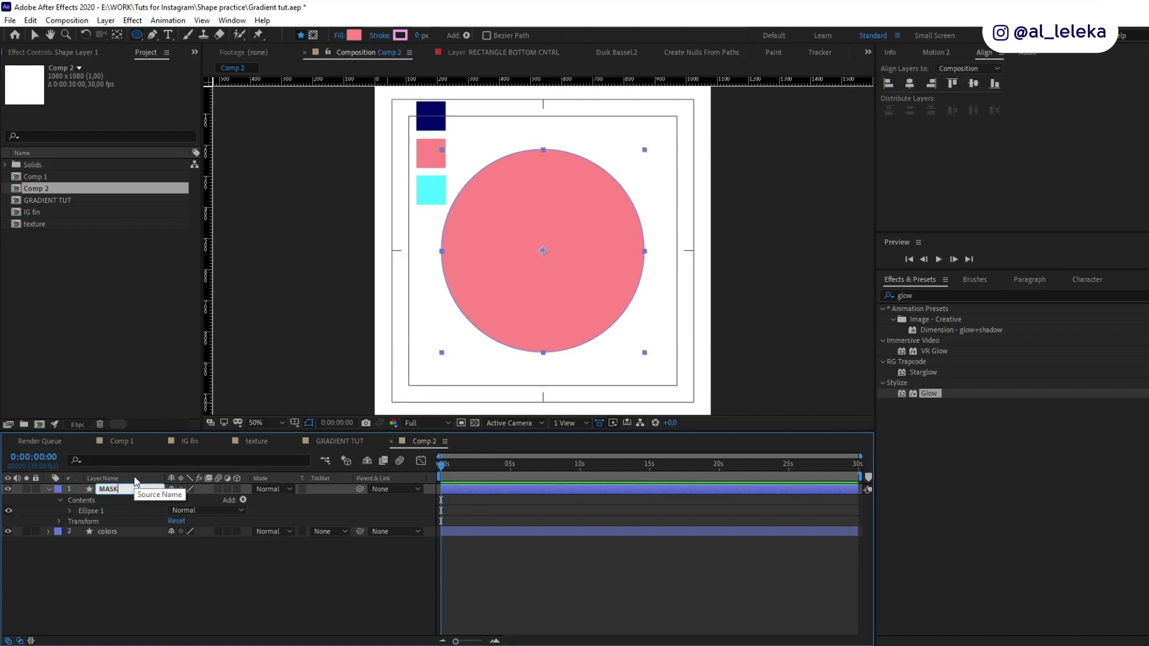
key("Return")
left_click(110, 549)
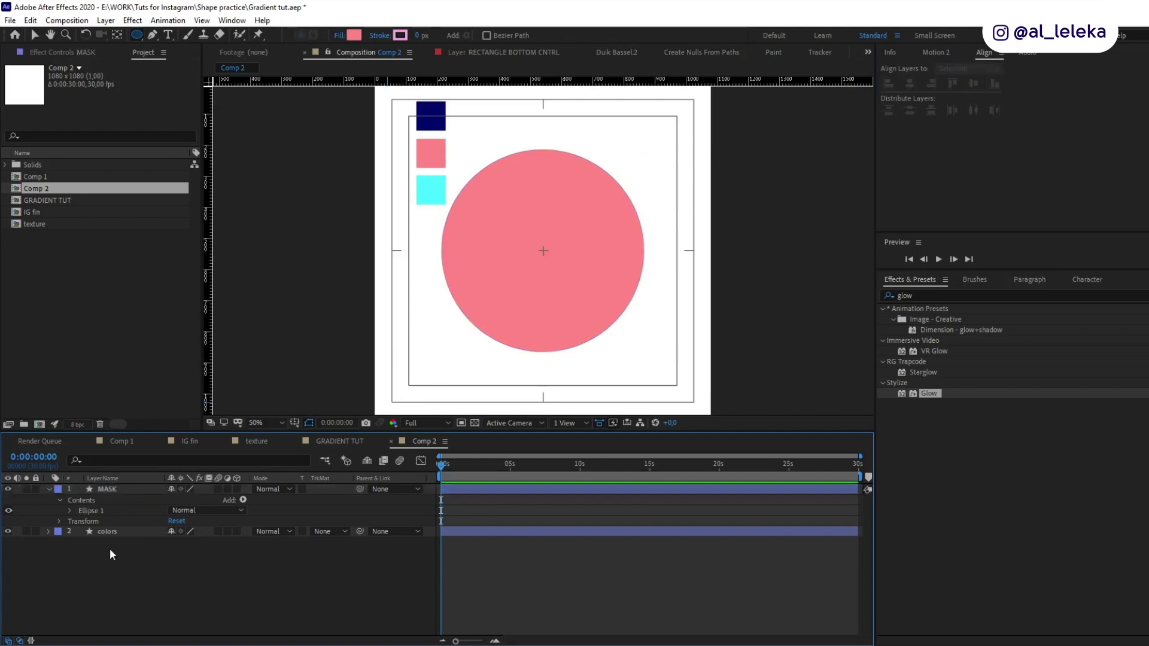
- Pre-compose the colors layer as 'gradient' and open that new composition
left_click(108, 532)
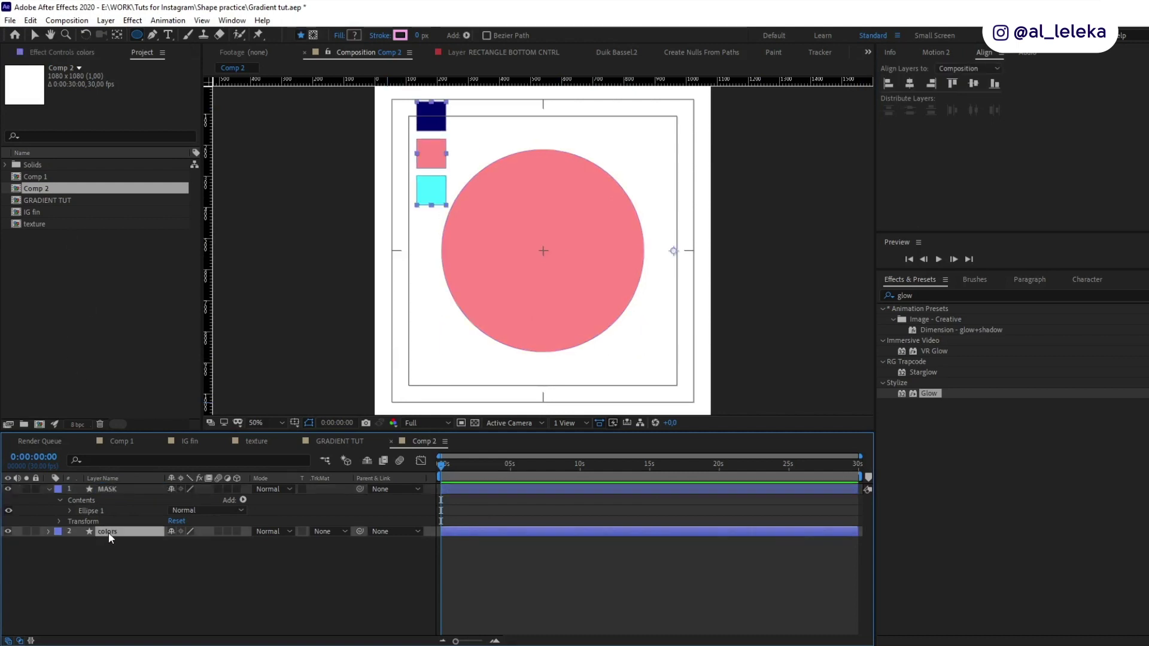
key("ctrl+shift+c")
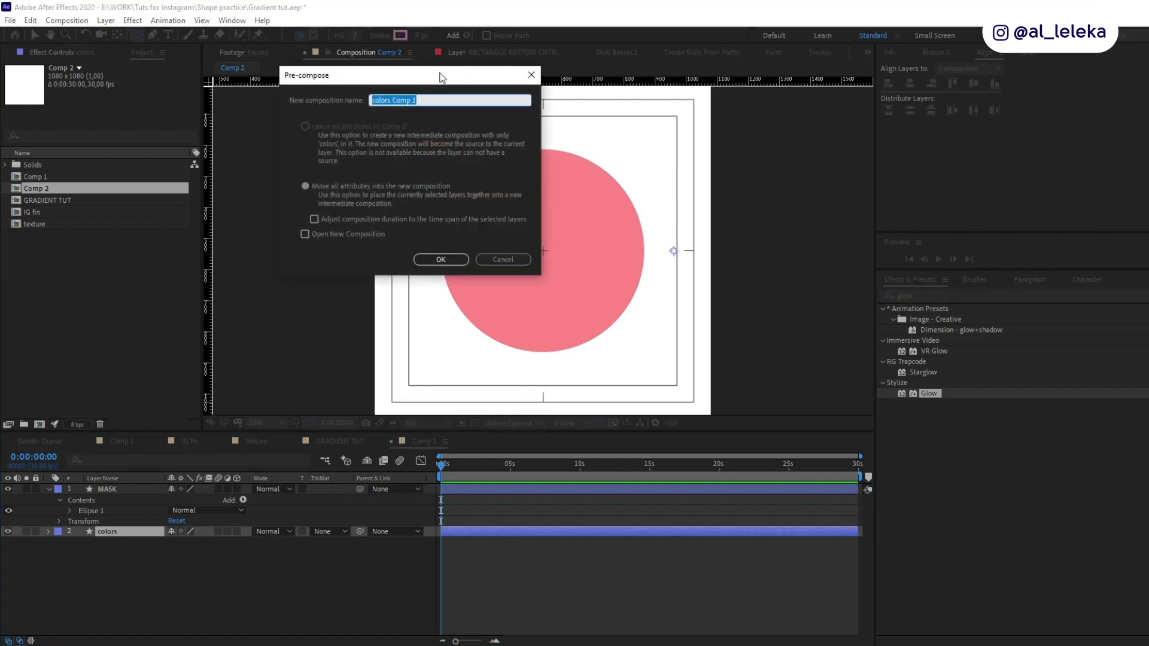
left_click_drag(440, 73, 483, 73)
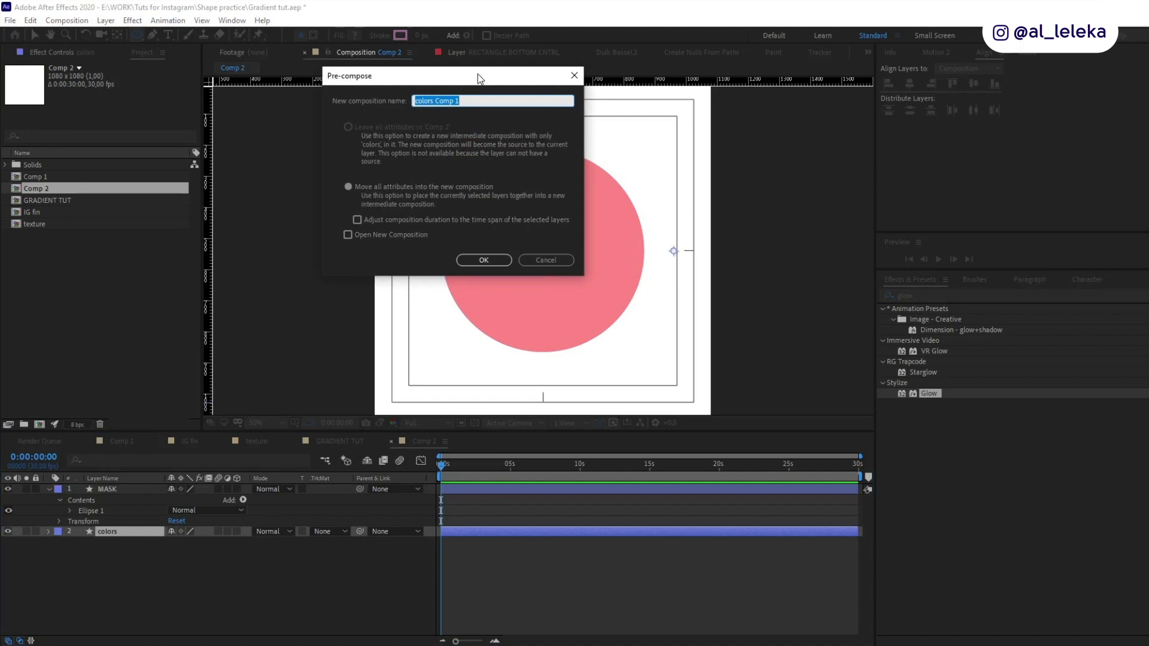
type("gradient")
key("Return")
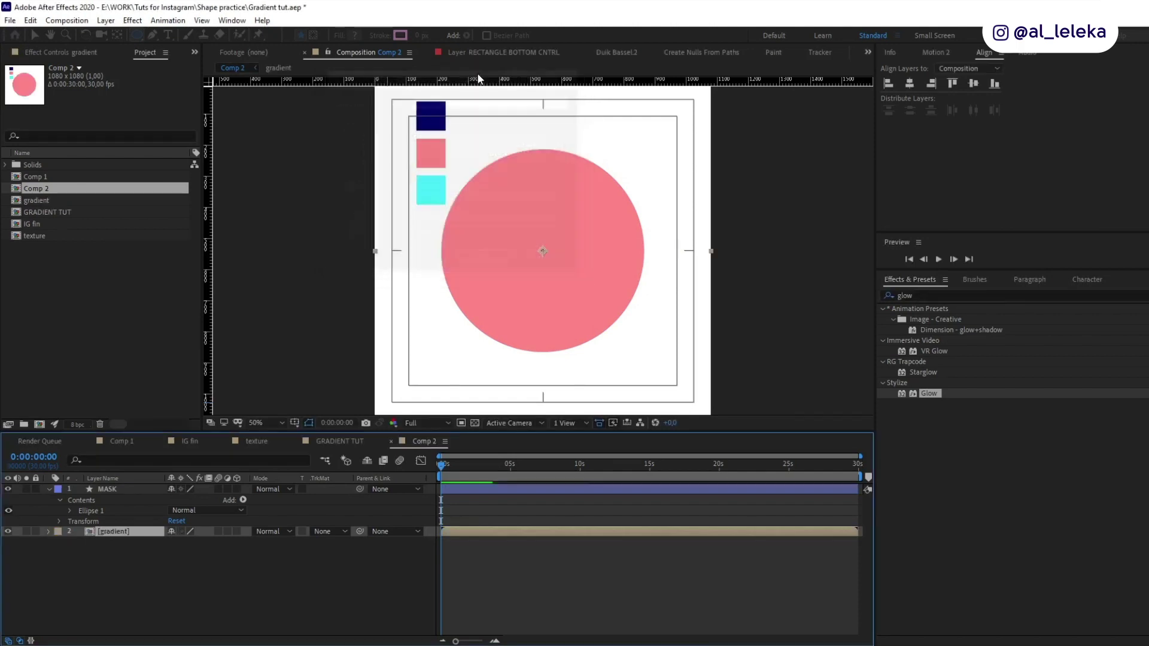
double_click(105, 532)
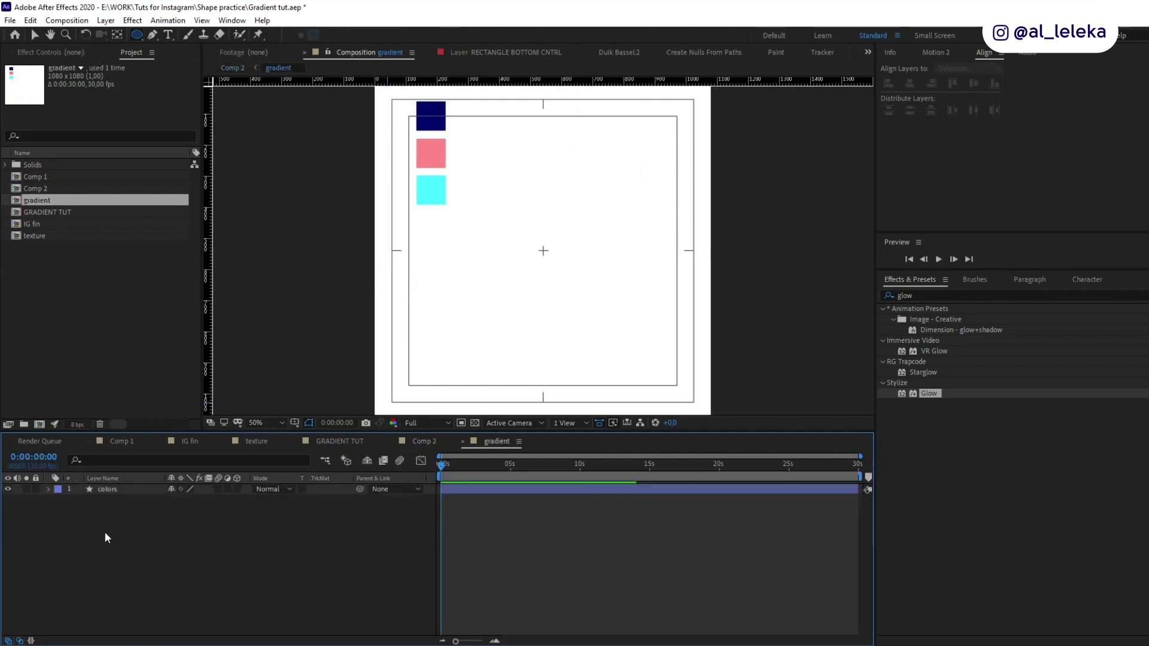
left_click(136, 36)
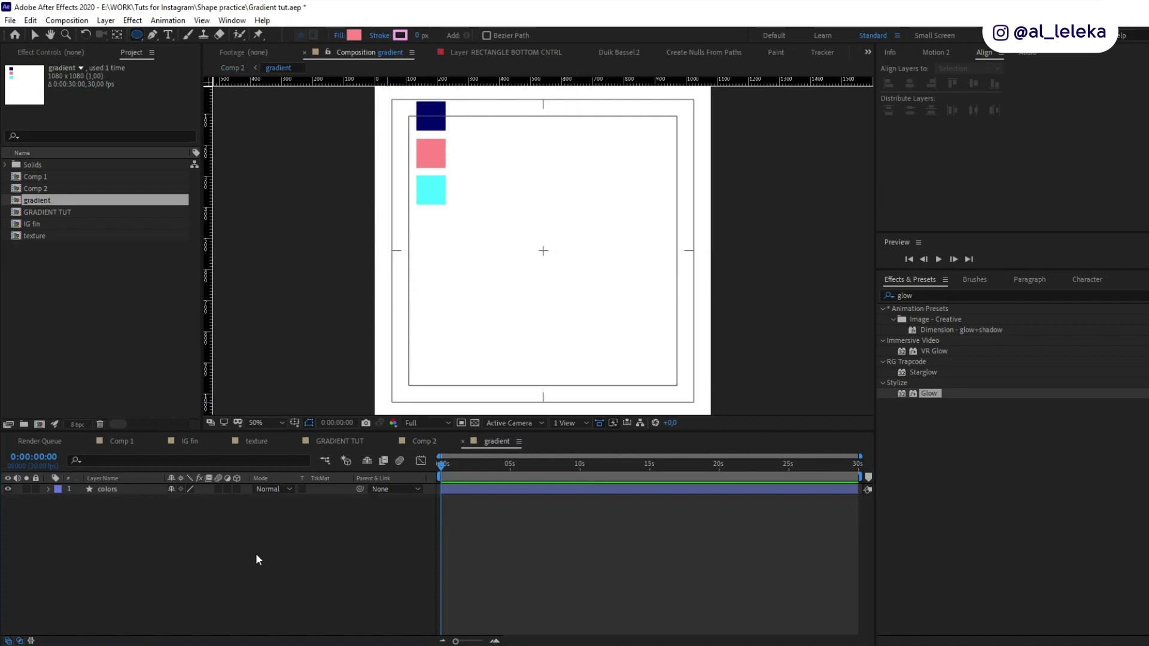
- Draw a pink circle, centre its anchor and position, then shift it down-right
left_click(359, 524)
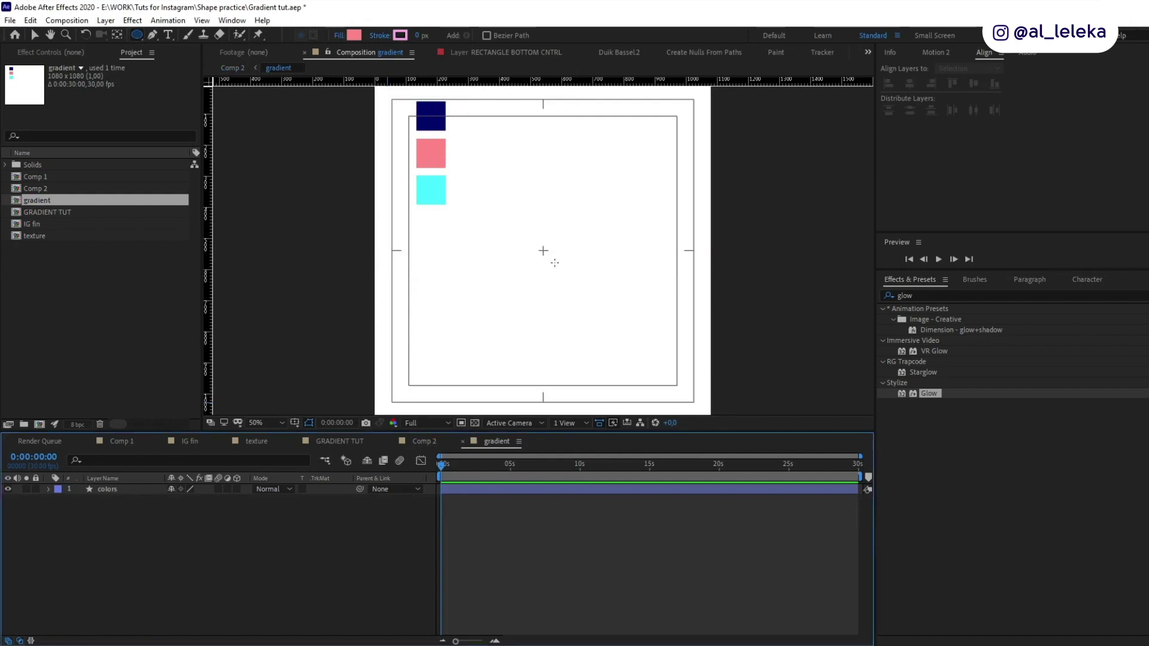
left_click_drag(555, 263, 478, 186)
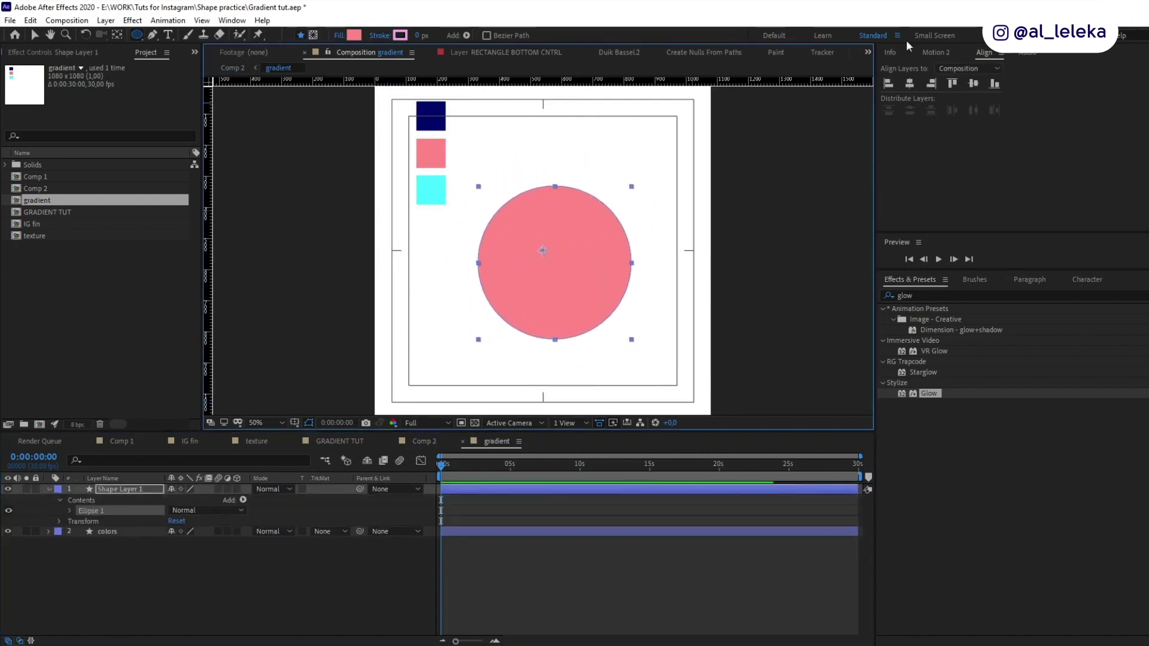
left_click(935, 52)
left_click(964, 108)
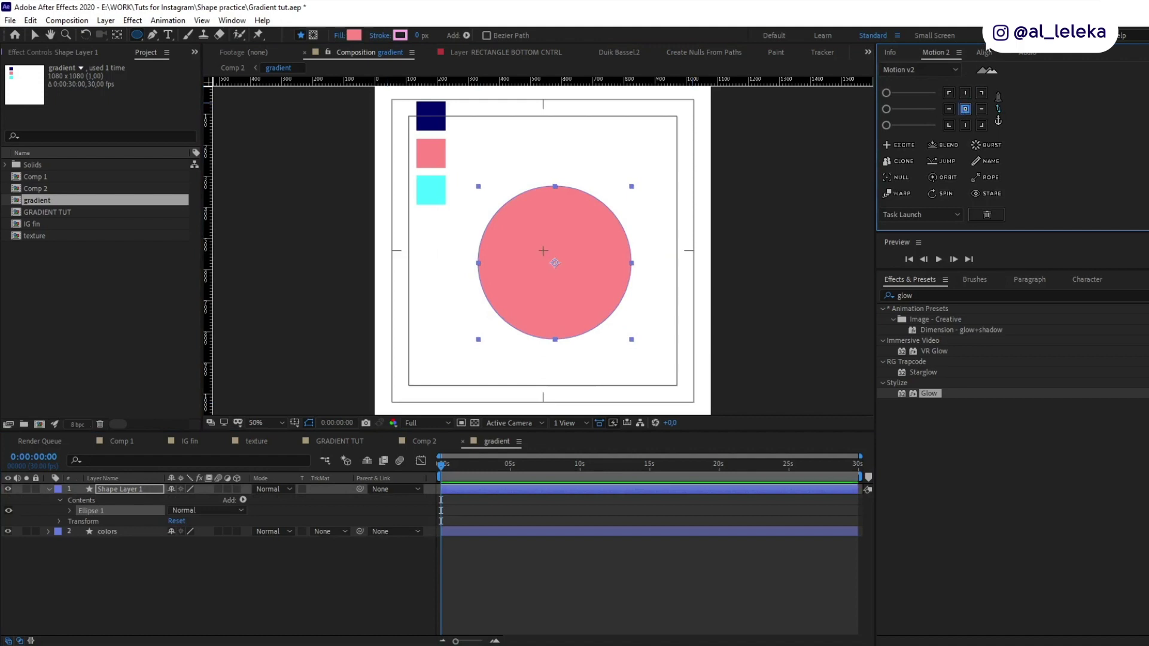
left_click(984, 52)
left_click(909, 84)
left_click(973, 84)
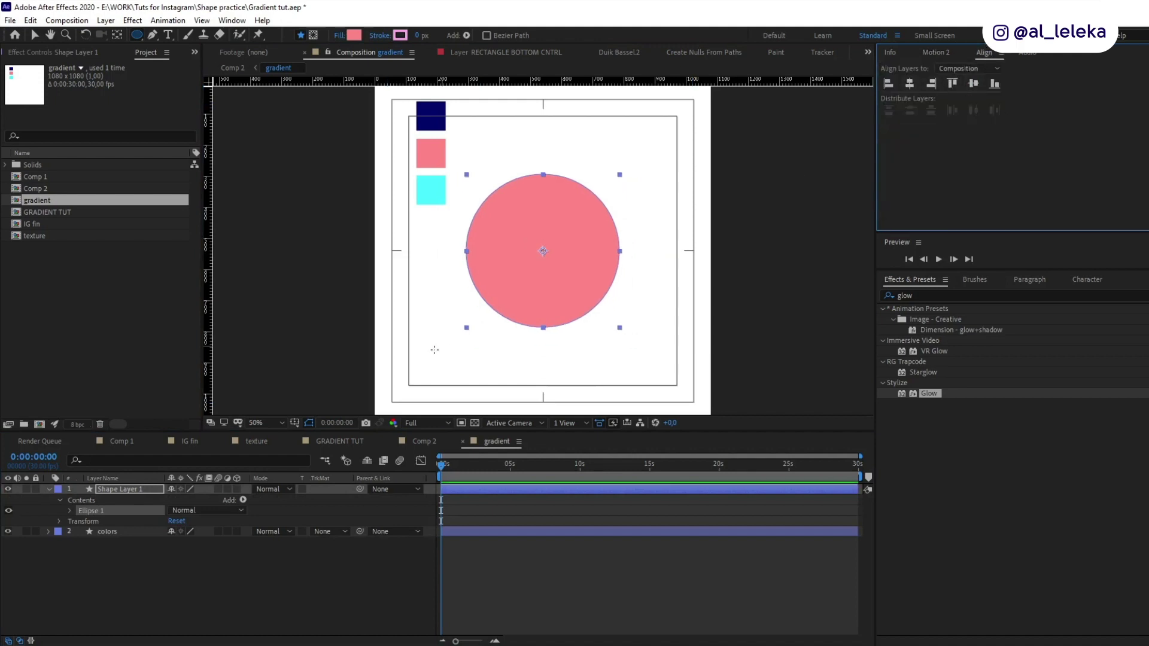
key("v")
left_click_drag(572, 267, 493, 284)
- Duplicate the pink circle, recolour the copy cyan from the swatch, and shrink it
key("ctrl+d")
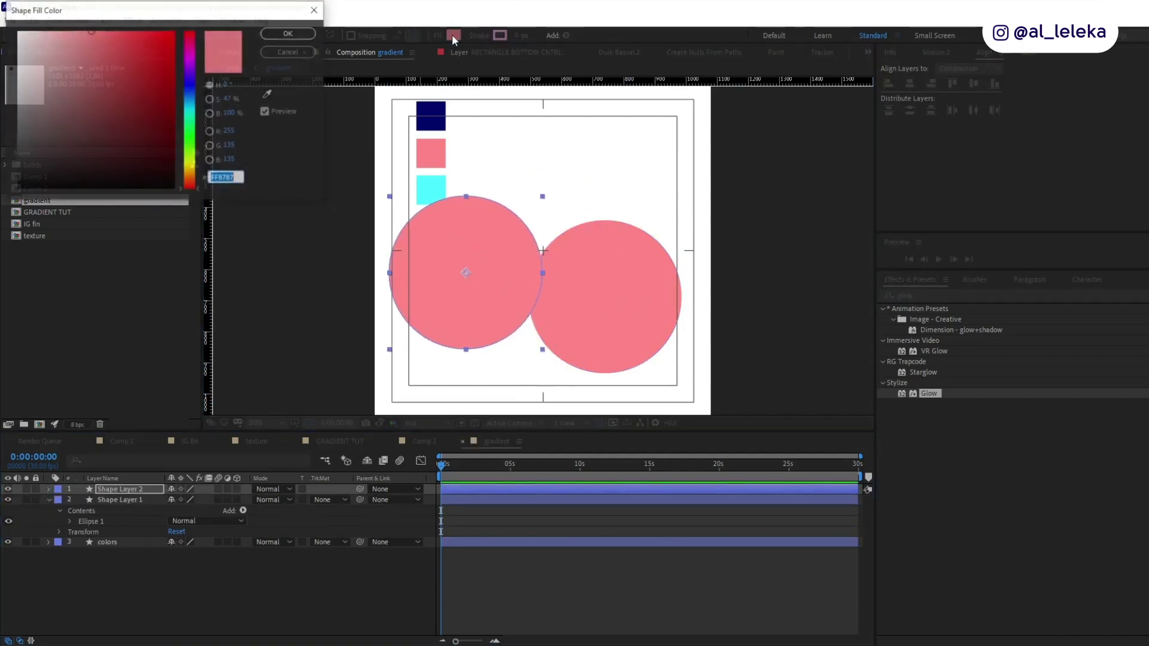
left_click(453, 35)
left_click(268, 94)
left_click(429, 186)
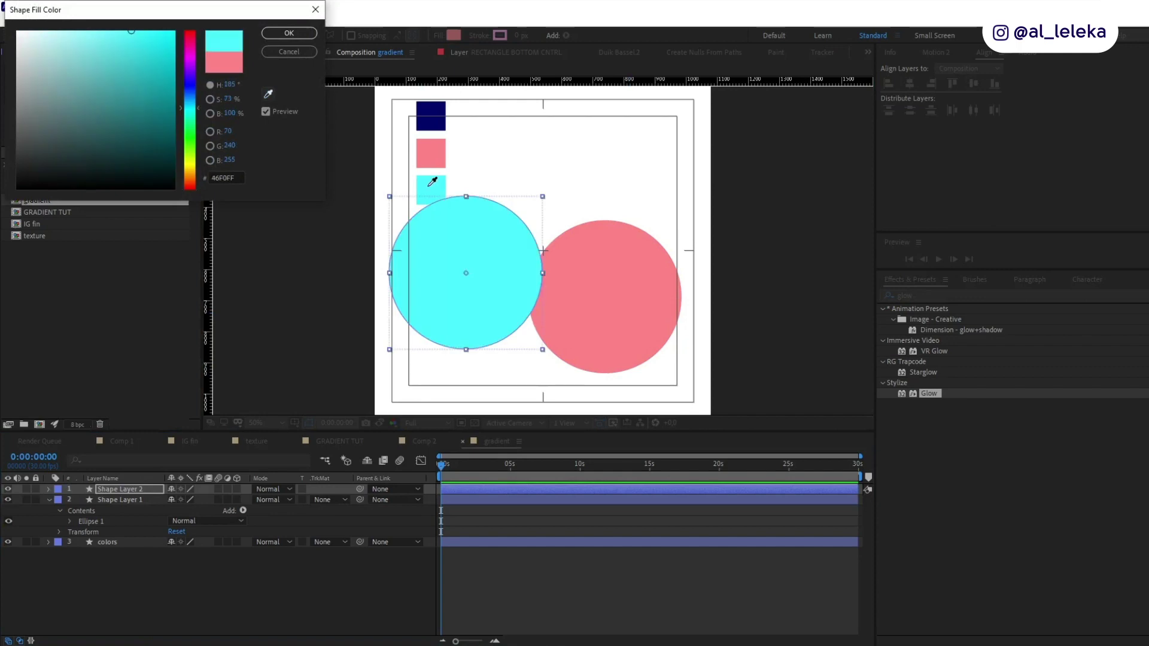
left_click(289, 33)
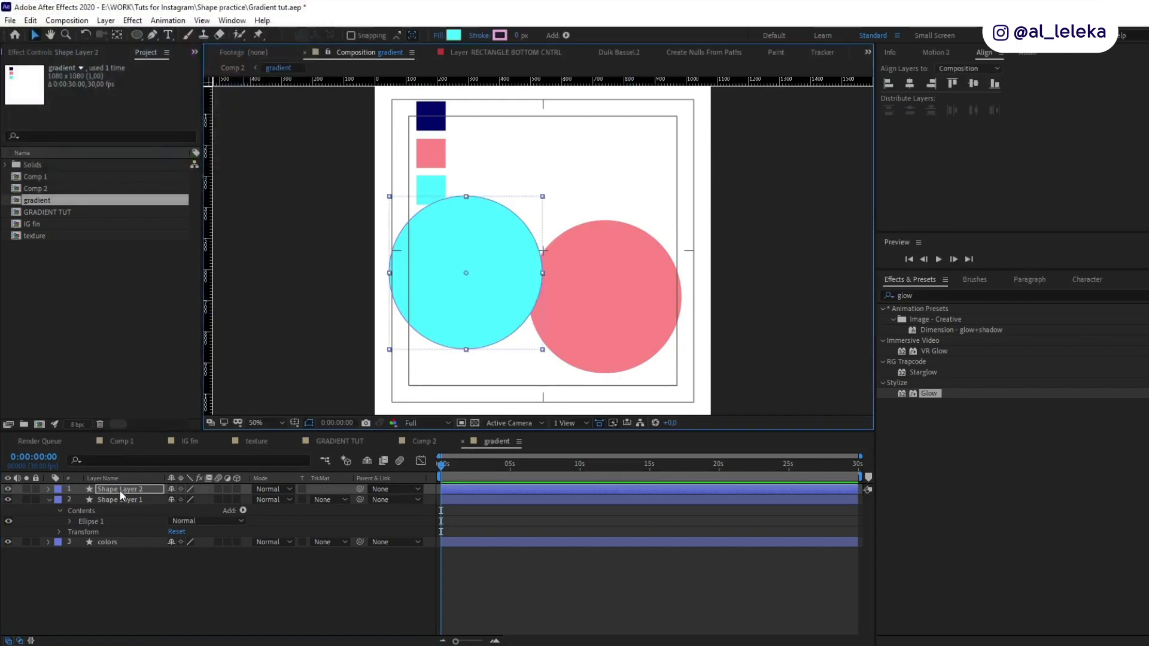
mouse_move(489, 303)
left_mouse_down()
mouse_move(498, 301)
mouse_move(495, 314)
left_mouse_up()
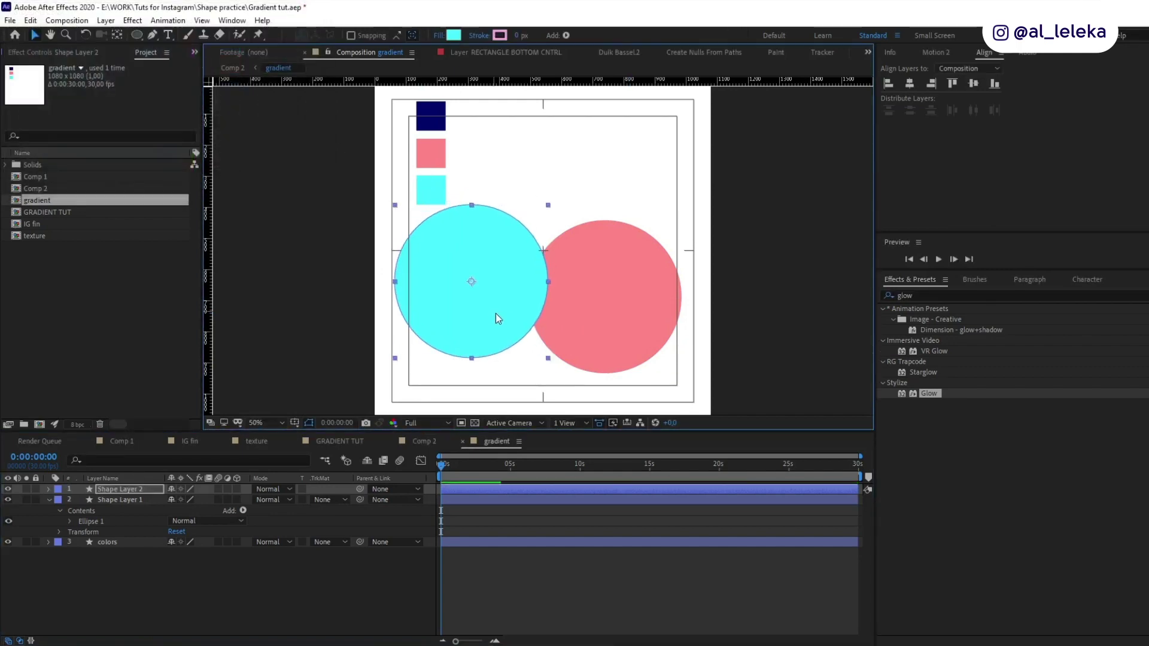
left_click_drag(547, 360, 483, 313)
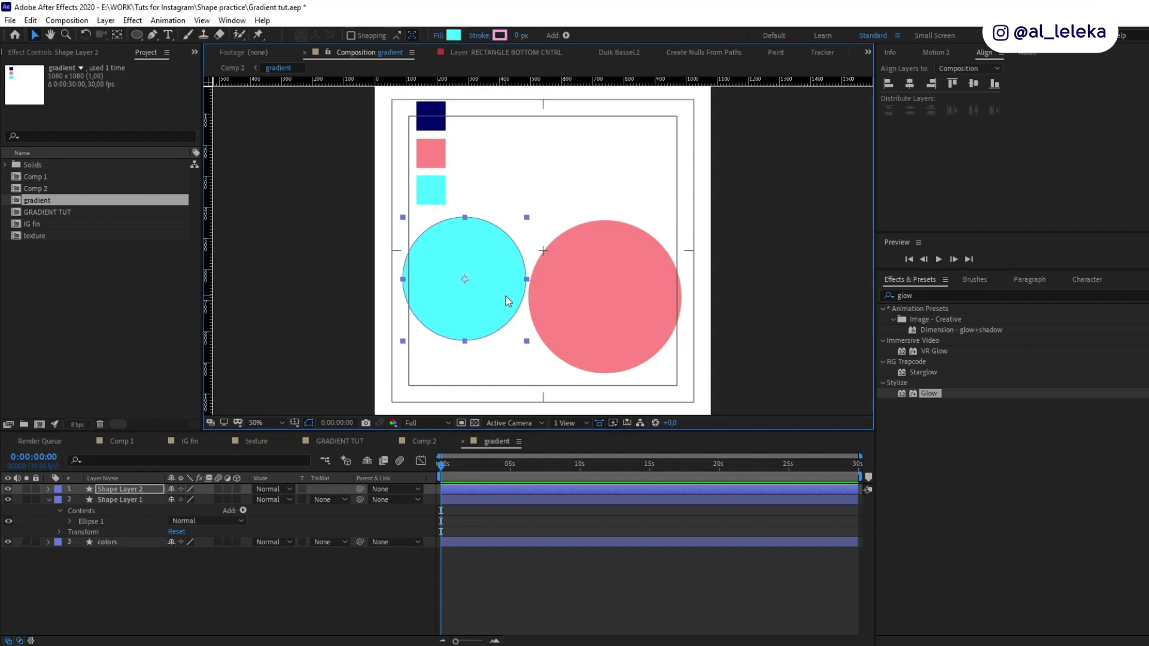
- Duplicate the cyan circle, move it up-right, and recolour it navy from the swatch
left_click(121, 491)
key("ctrl+d")
left_click_drag(492, 299, 556, 219)
left_click(454, 35)
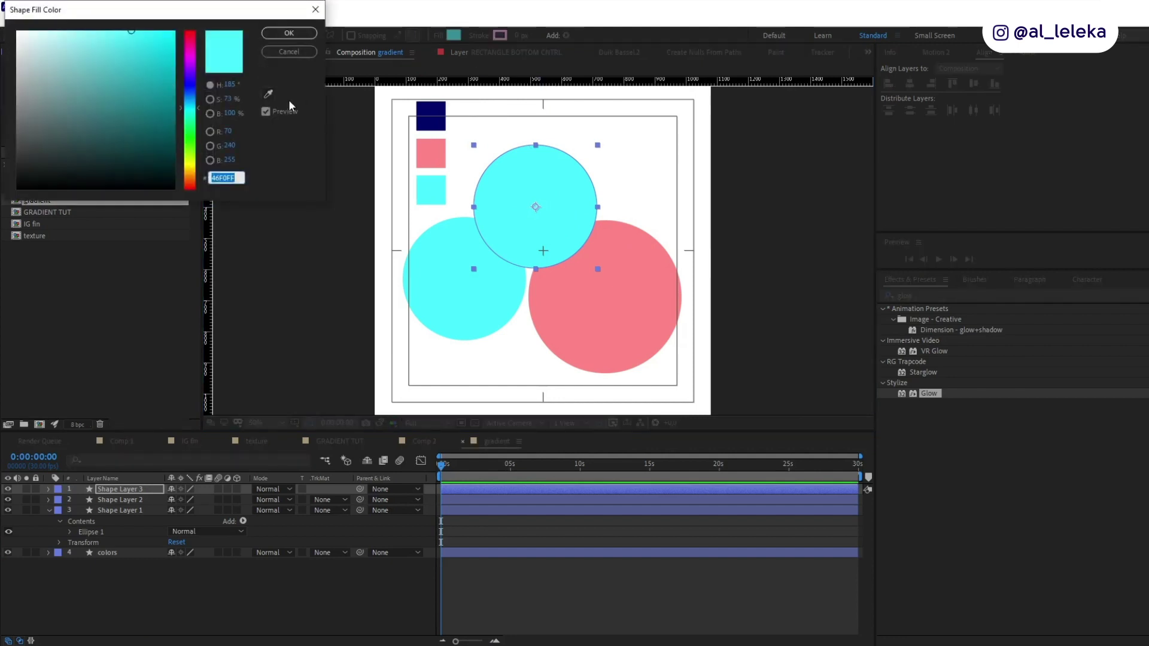
left_click(268, 94)
left_click(440, 122)
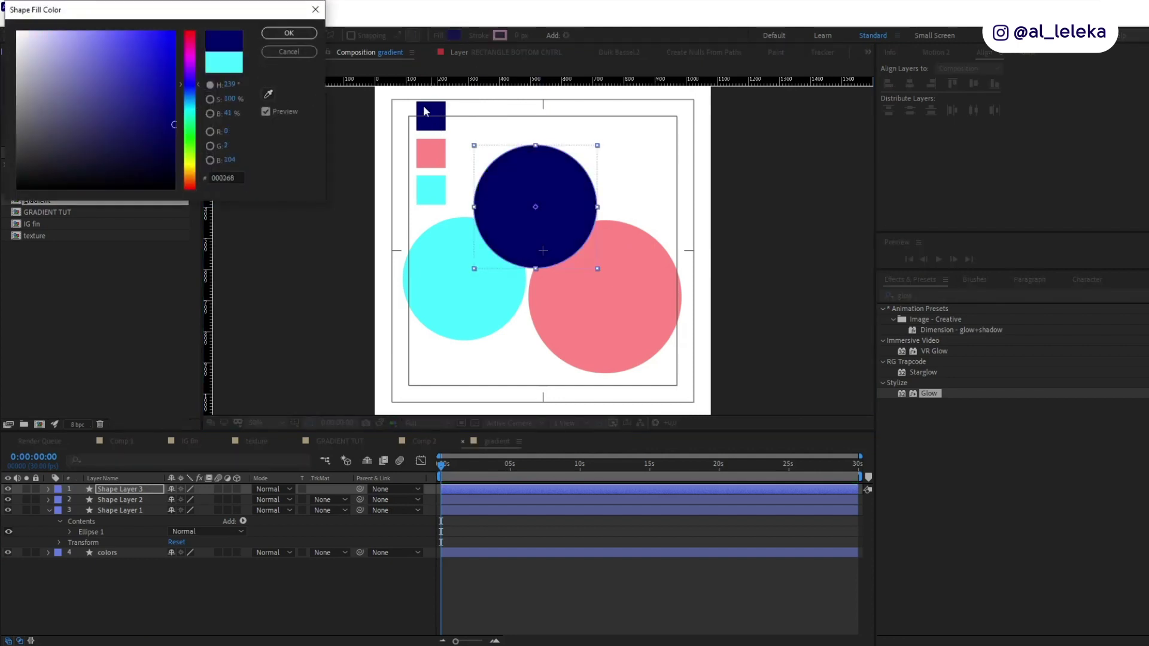
left_click(289, 33)
left_click(115, 494)
key("shift+Up")
key("shift+Up")
key("shift+Up")
key("shift+Up")
key("shift+Left")
key("shift+Left")
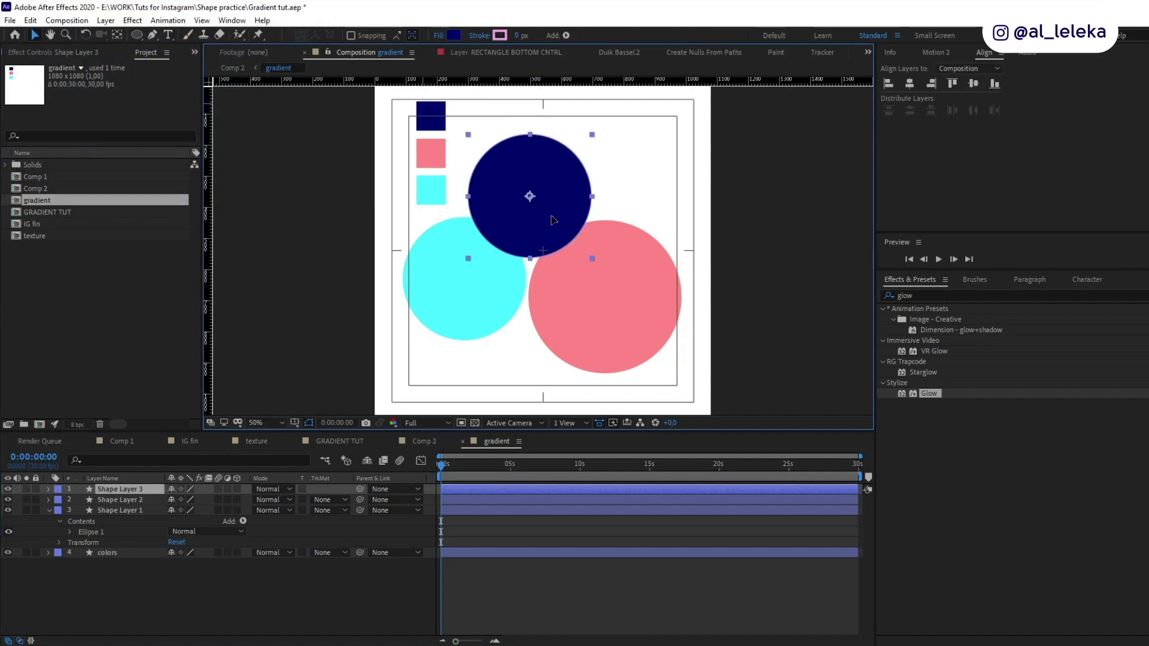
- Hide the colors layer, give it a teal label, and lock it
left_click(8, 553)
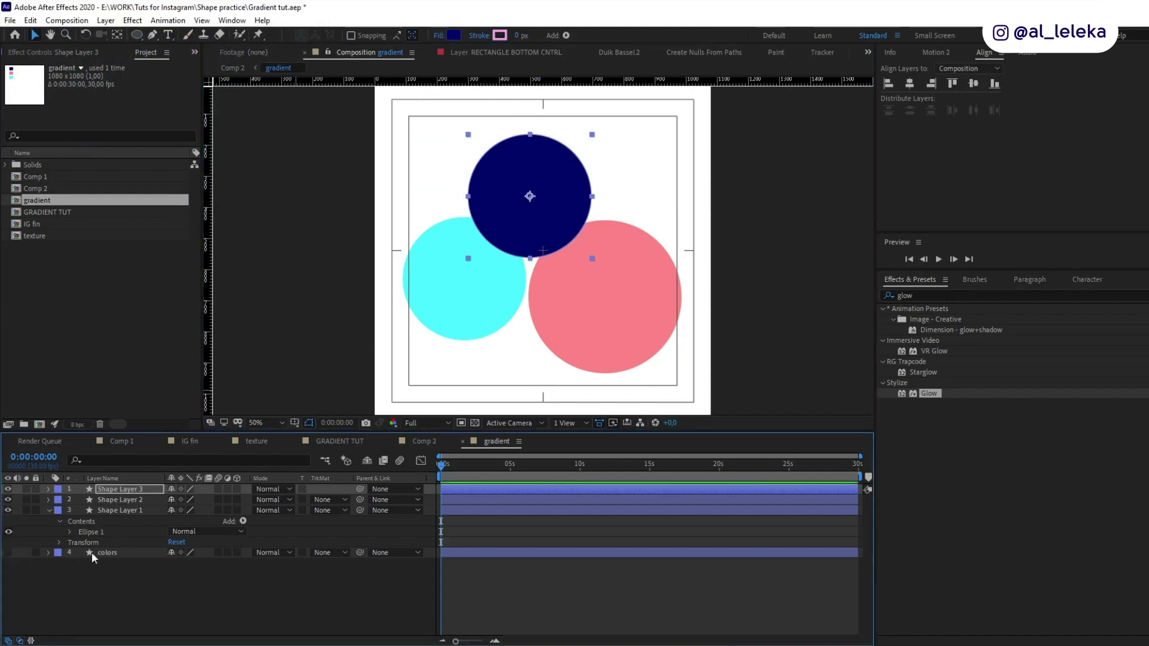
left_click(58, 553)
left_click(84, 521)
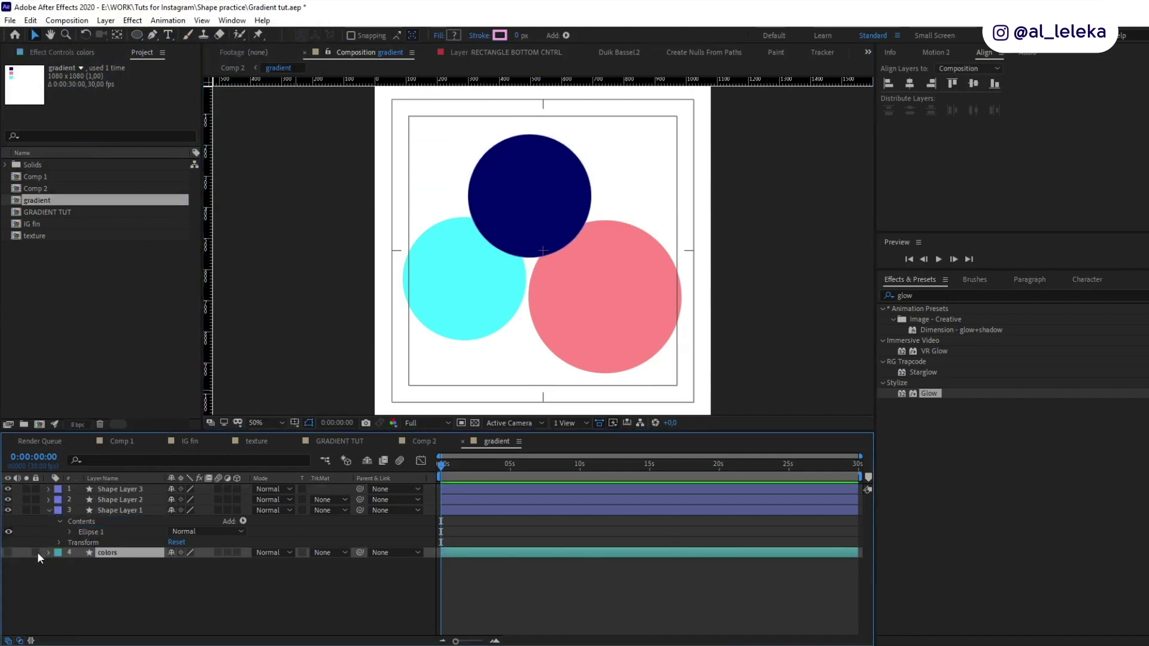
left_click(35, 553)
- Duplicate the navy circle and place the copy in the lower middle
left_click(564, 205)
key("ctrl+d")
left_click_drag(563, 204, 479, 355)
key("ctrl+z")
key("ctrl+z")
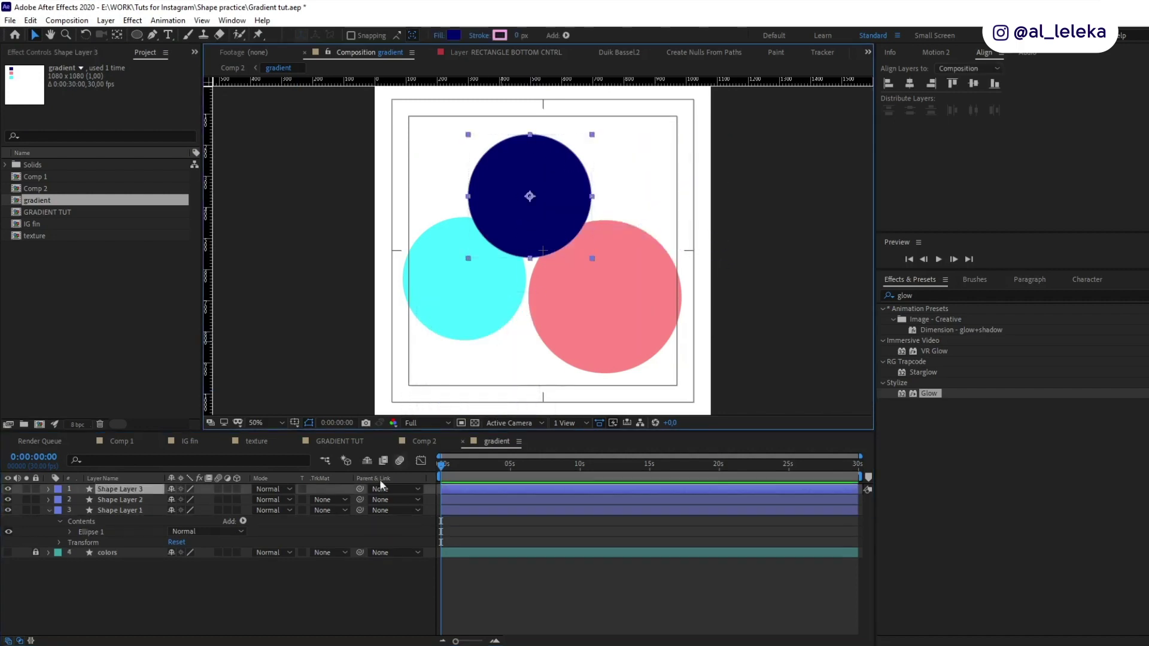
left_click(144, 611)
left_click(115, 489)
key("ctrl+d")
left_click_drag(575, 192, 557, 338)
- Duplicate the pink circle, move the copy to the top right, and shrink it
left_click(652, 296)
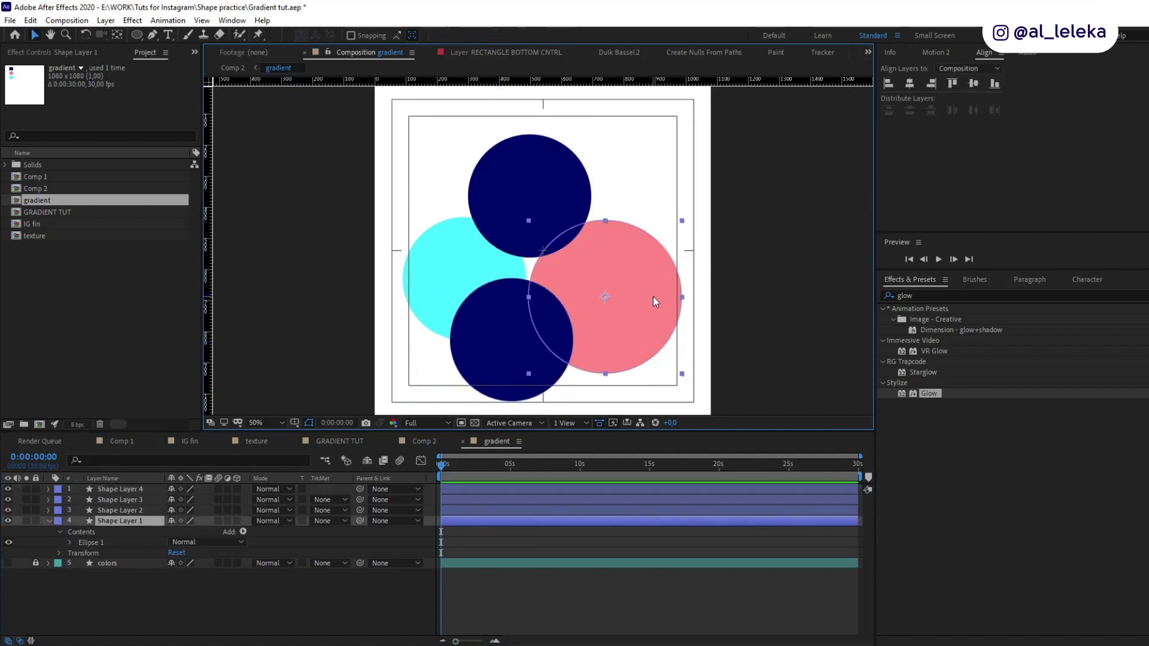
key("ctrl+d")
left_click_drag(638, 311, 644, 170)
key("ctrl+z")
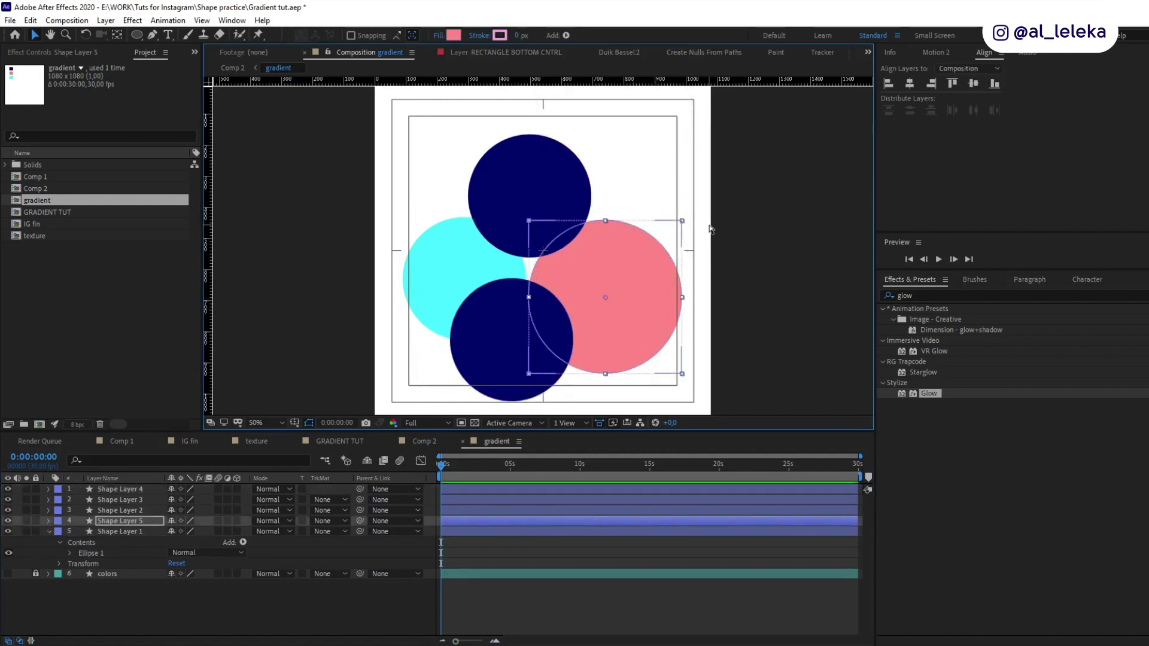
left_click(413, 532)
left_click(144, 520)
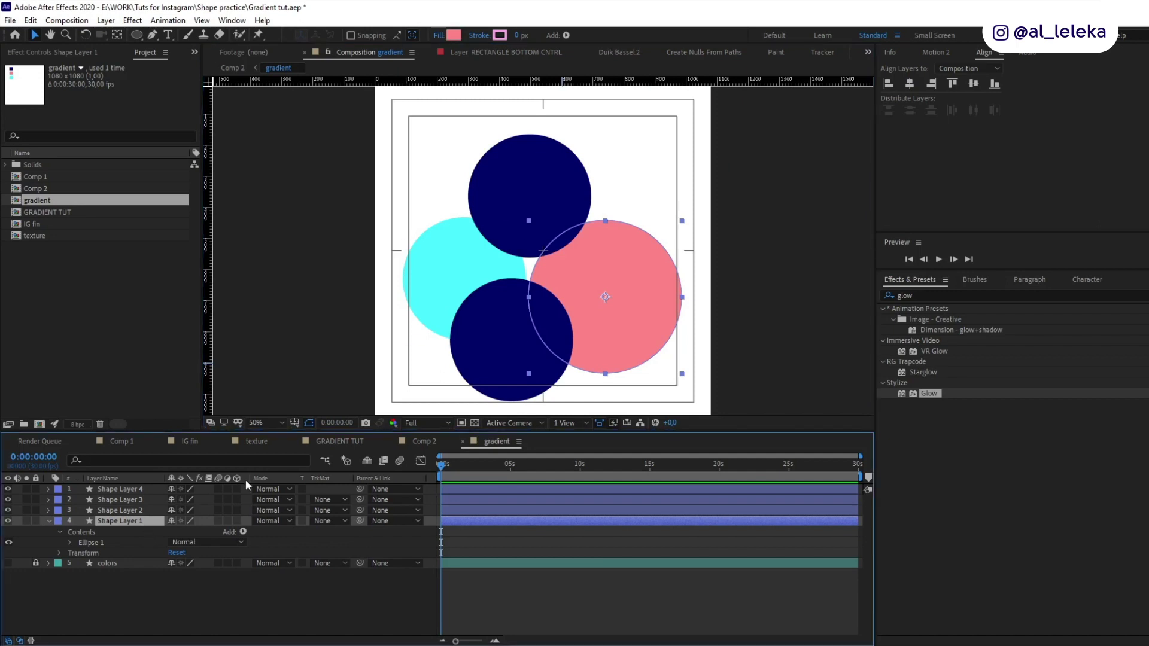
left_click_drag(659, 256, 677, 133)
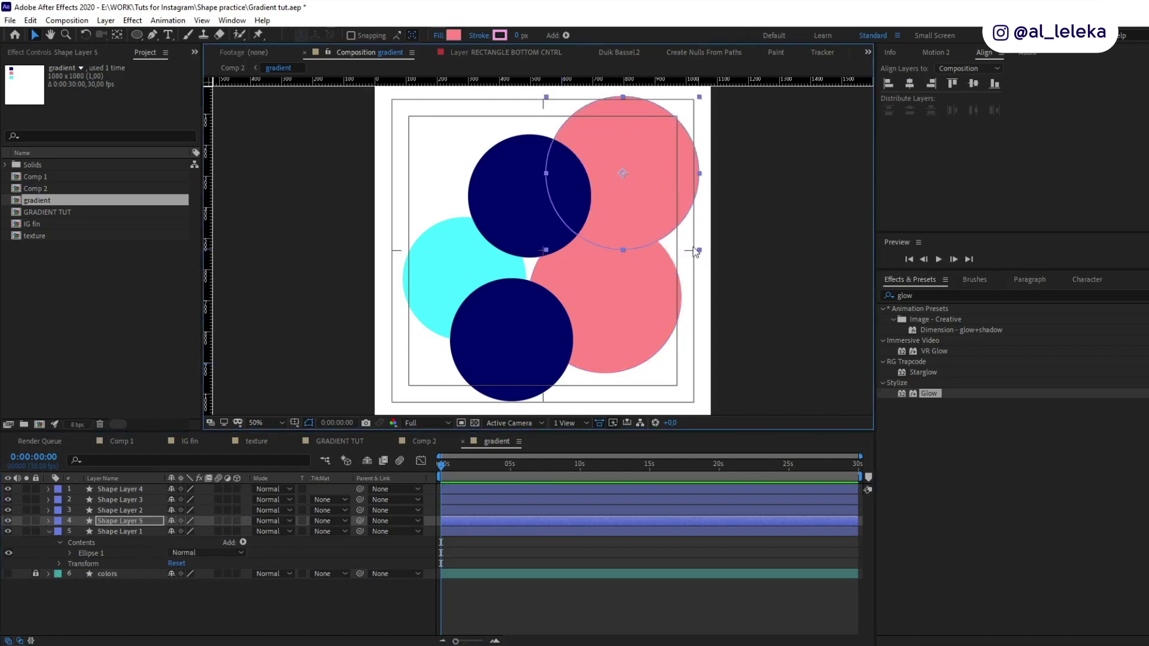
left_click_drag(693, 246, 478, 210)
- Add resized cyan circle copies on the right and top right
left_click(419, 291)
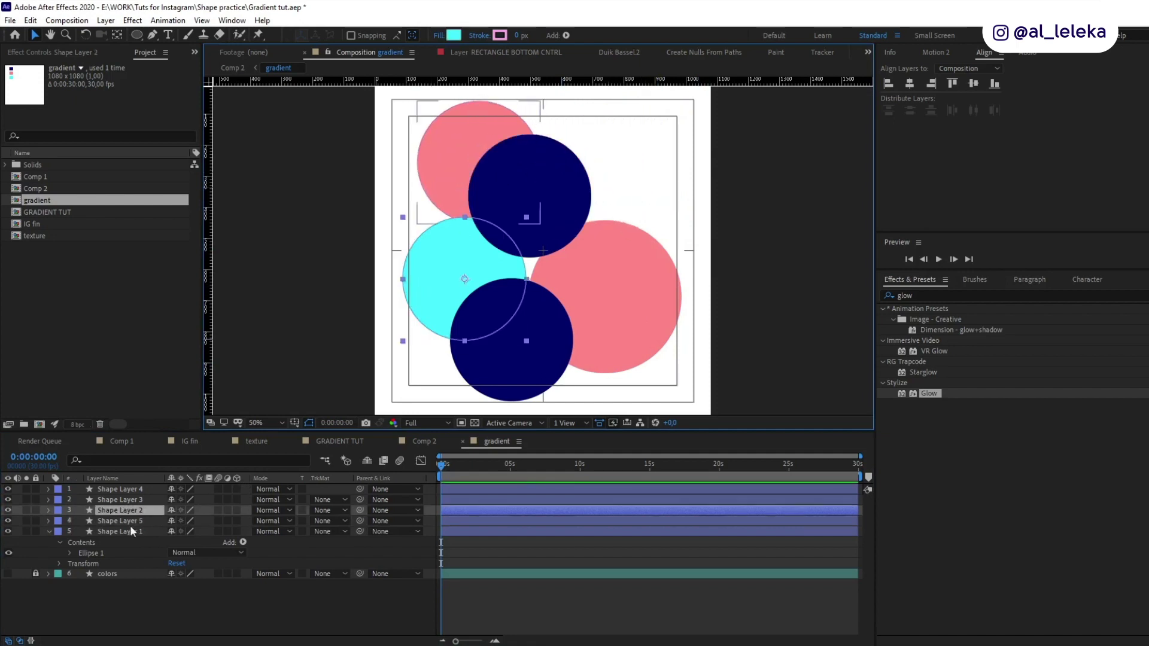
key("ctrl+d")
left_click_drag(488, 294, 610, 256)
left_click_drag(649, 301, 606, 167)
key("ctrl+d")
left_click_drag(652, 123, 669, 105)
left_click(634, 311)
key("ctrl+d")
left_click_drag(634, 311, 440, 350)
- Add an enlarged navy copy on the left and a resized pink copy upper right
left_click(509, 335)
key("ctrl+d")
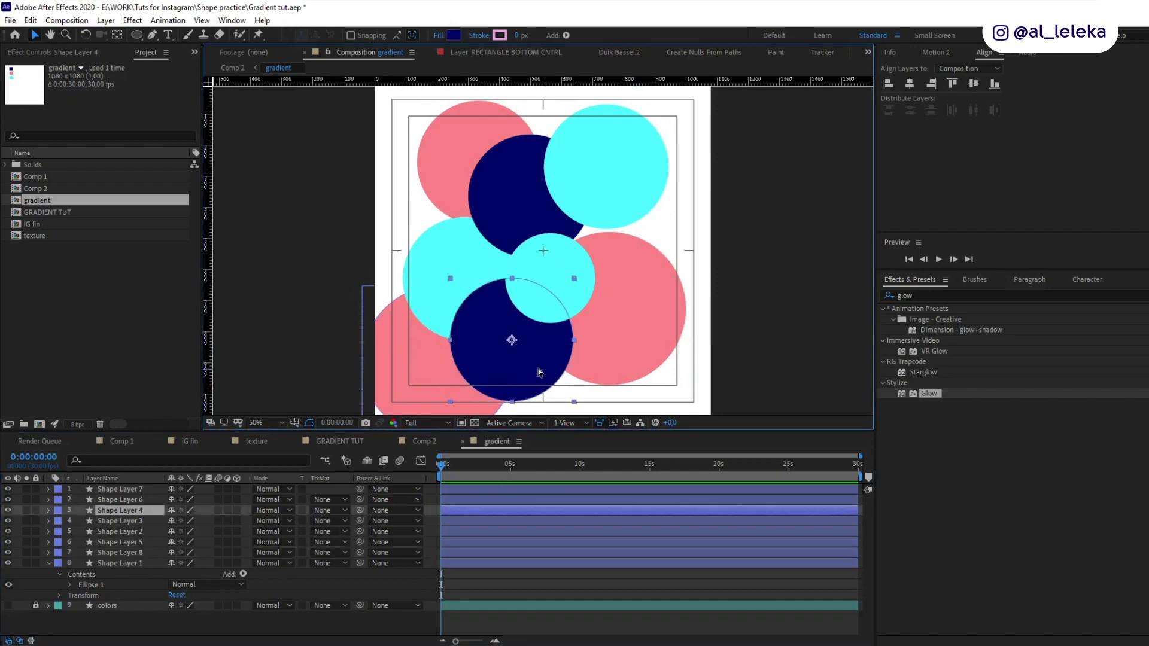
left_click_drag(508, 335, 394, 288)
left_click_drag(119, 510, 119, 610)
left_click_drag(336, 231, 328, 178)
left_click(653, 321)
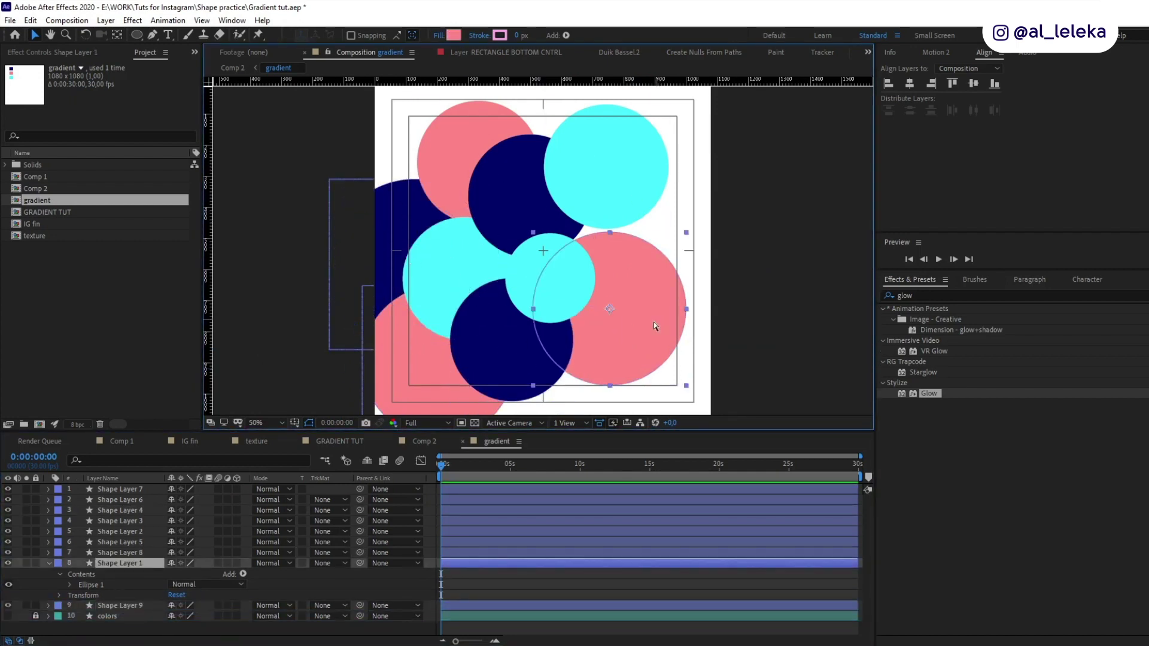
key("ctrl+d")
left_click_drag(653, 322, 720, 240)
left_click_drag(755, 156, 637, 229)
- Add a cyan copy at the bottom and a navy copy at the right edge
left_click(554, 290)
key("ctrl+d")
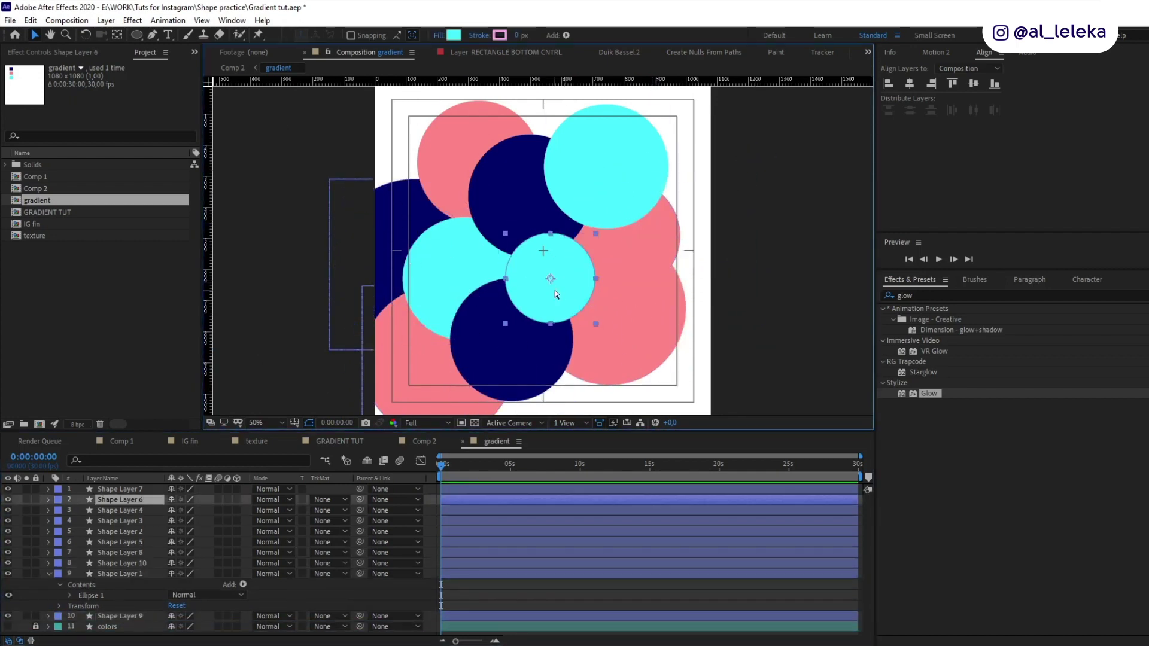
left_click_drag(555, 290, 582, 399)
left_click(520, 184)
key("ctrl+d")
left_click_drag(521, 184, 702, 269)
key("ctrl+a")
key("F2")
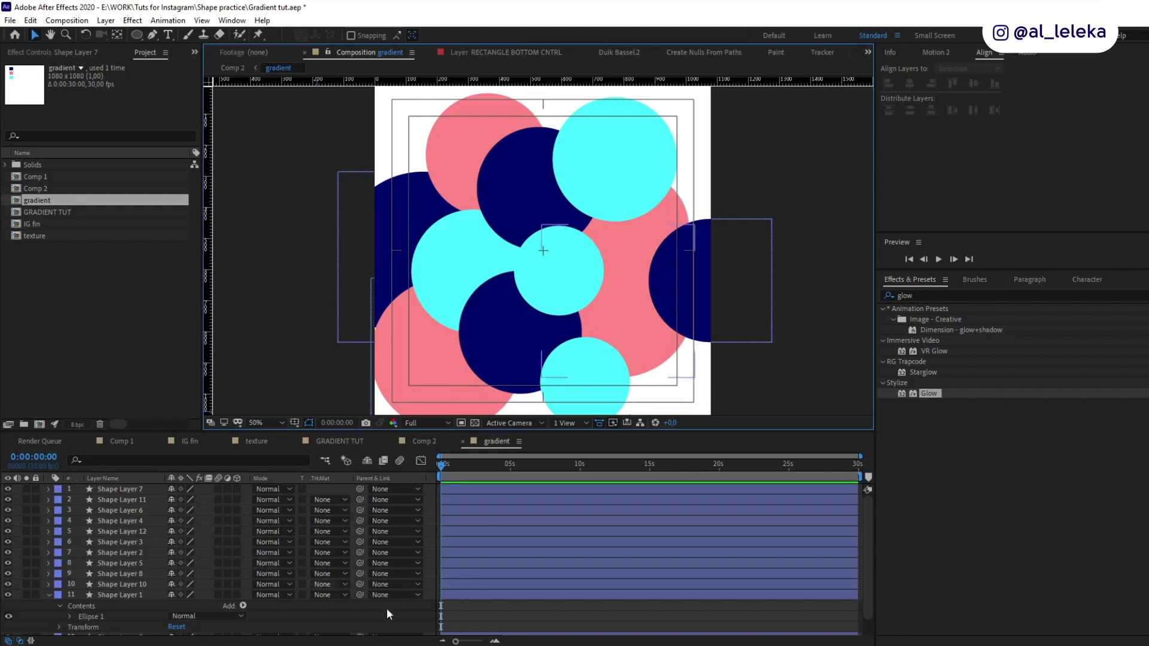
left_click(368, 609)
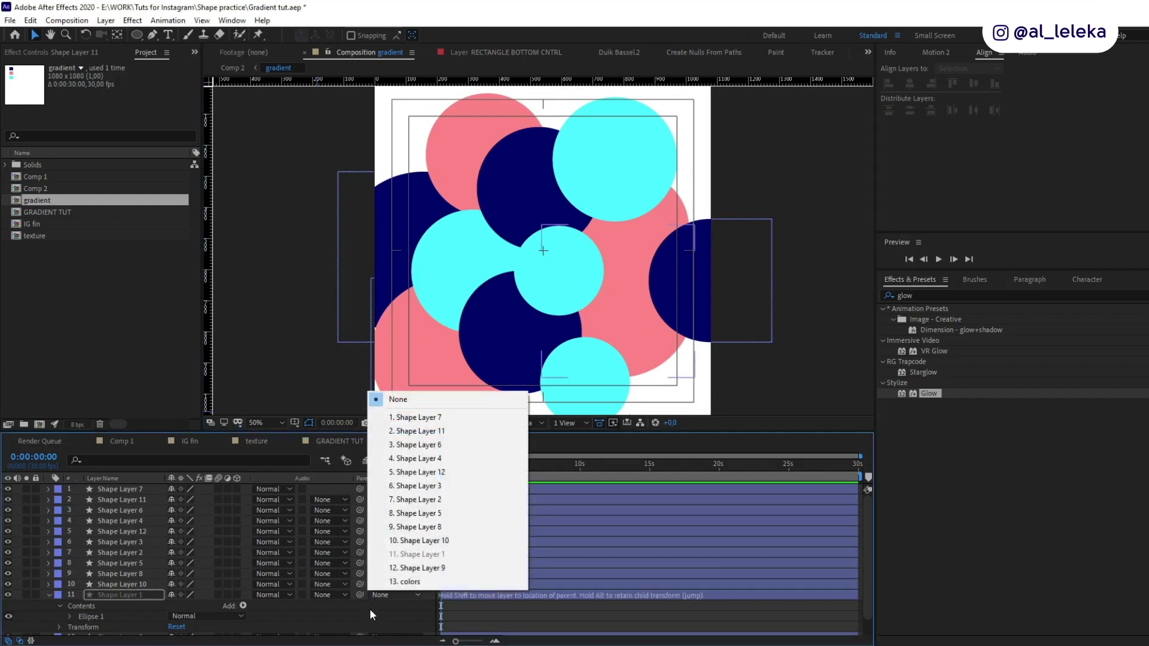
- Add a new adjustment layer above all the circle layers
right_click(368, 609)
mouse_move(508, 474)
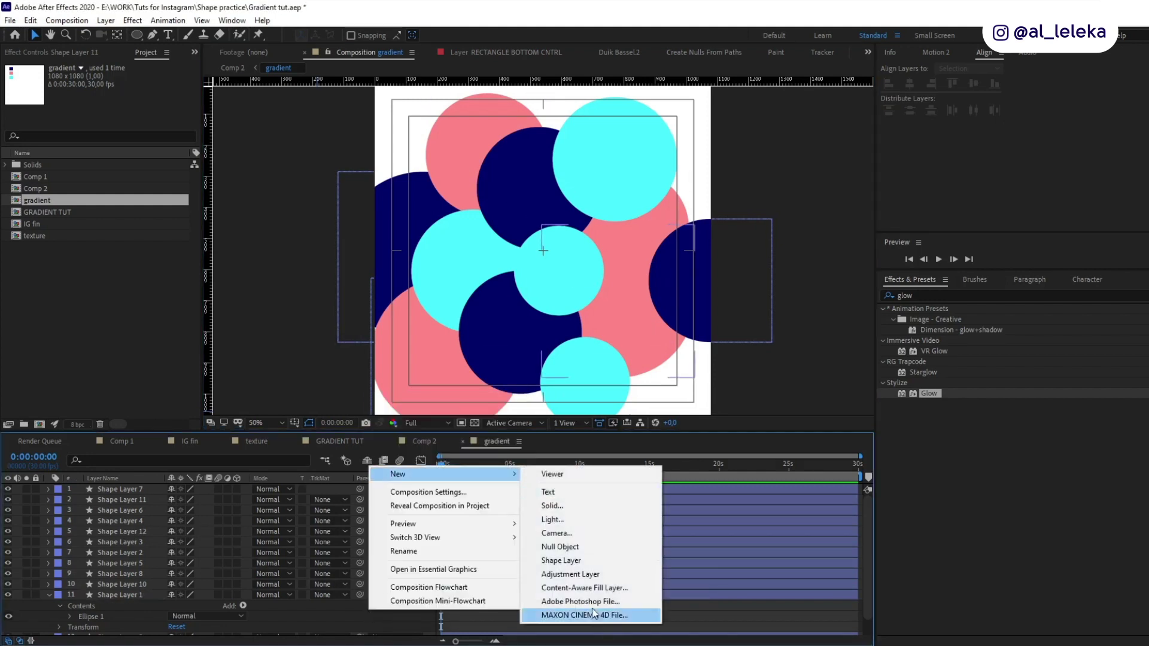
left_click(586, 574)
- Apply Gaussian Blur to the adjustment layer with Blurriness 53.1
key("ctrl+f")
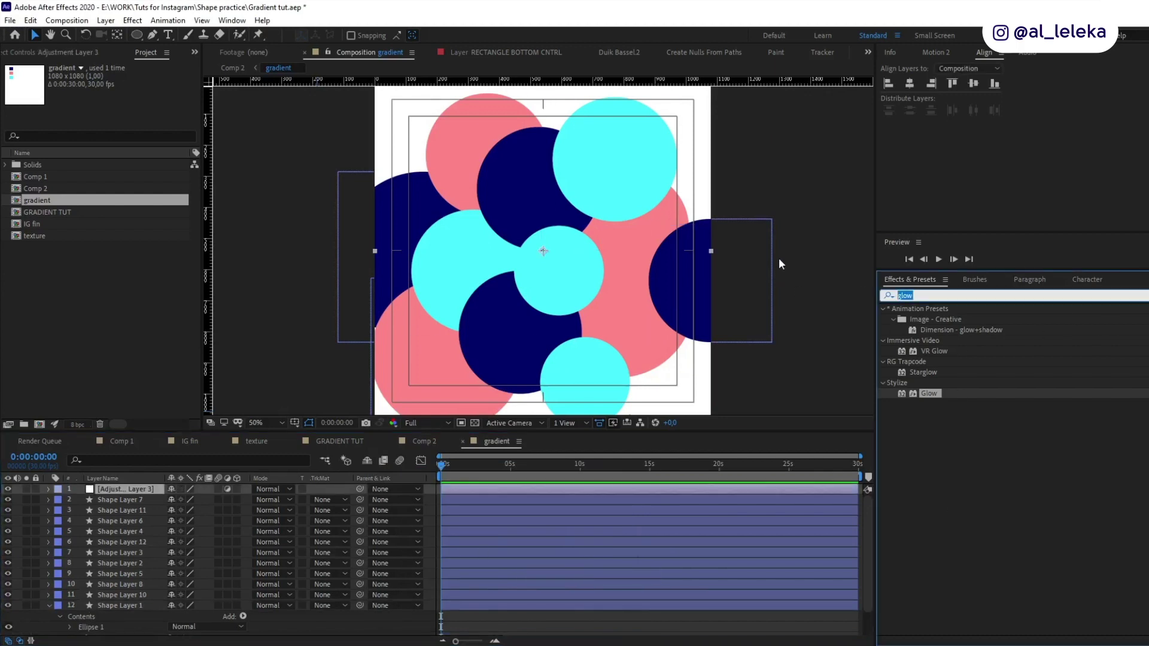
type("blu")
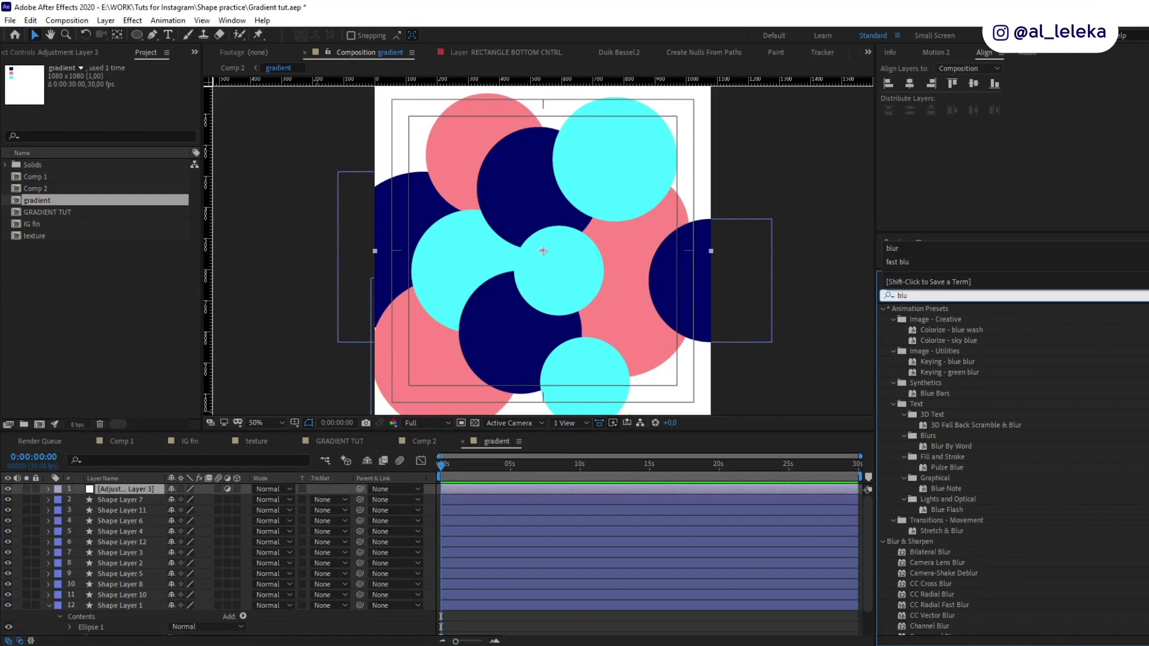
type("r")
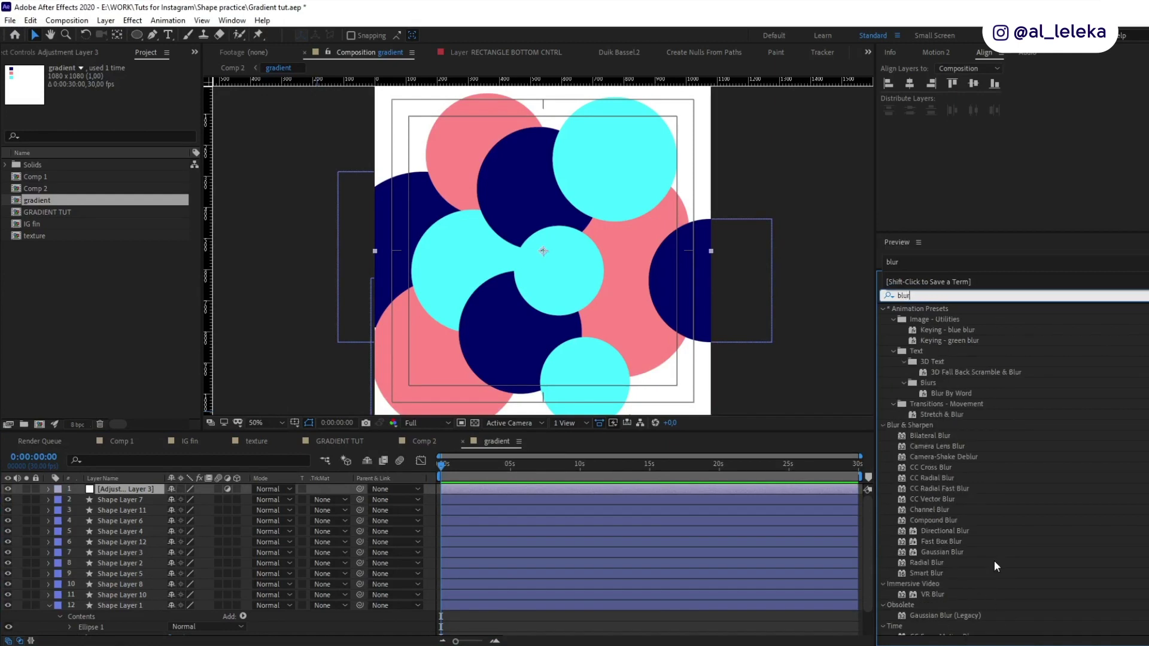
scroll(959, 525, "down", 1)
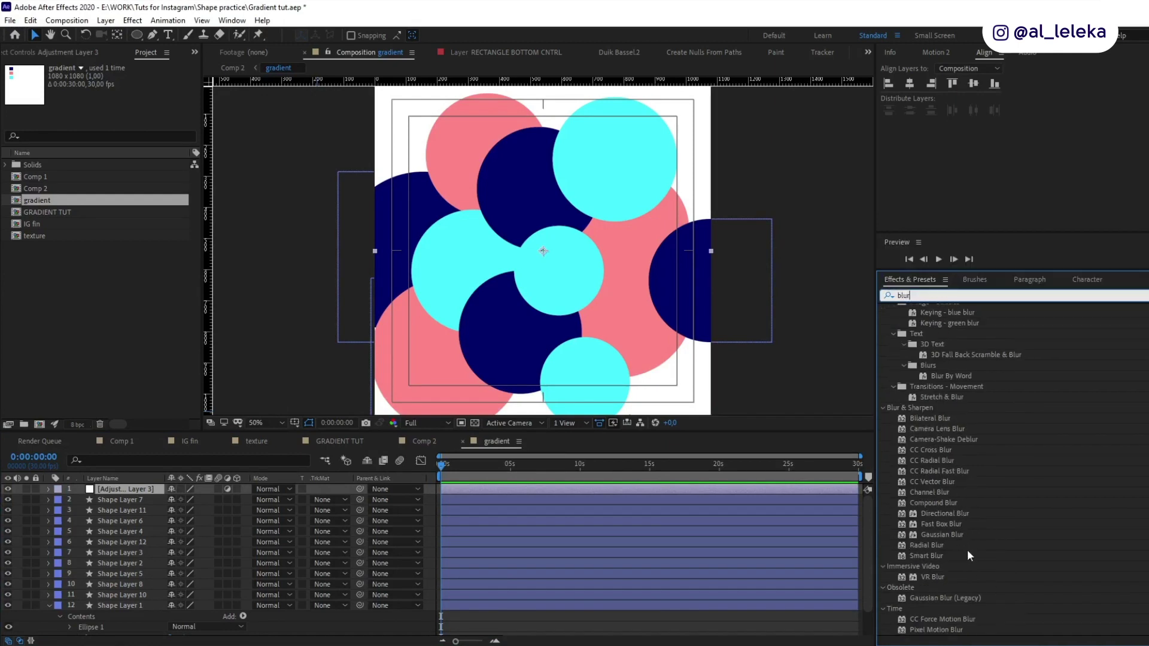
double_click(946, 534)
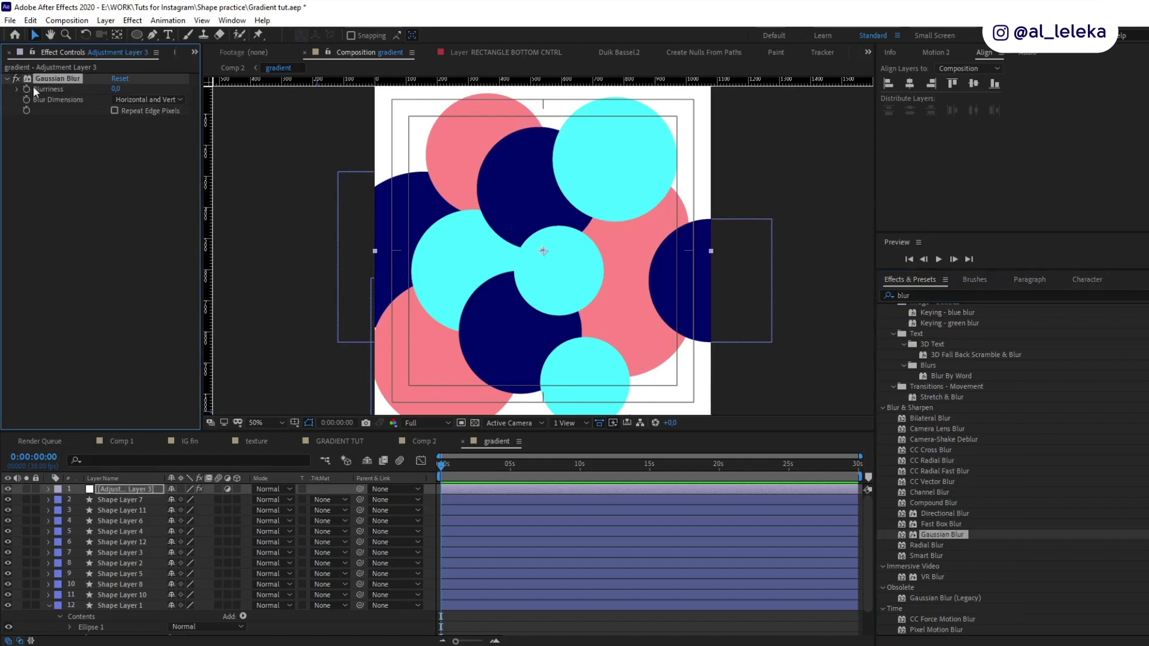
left_click_drag(117, 91, 440, 121)
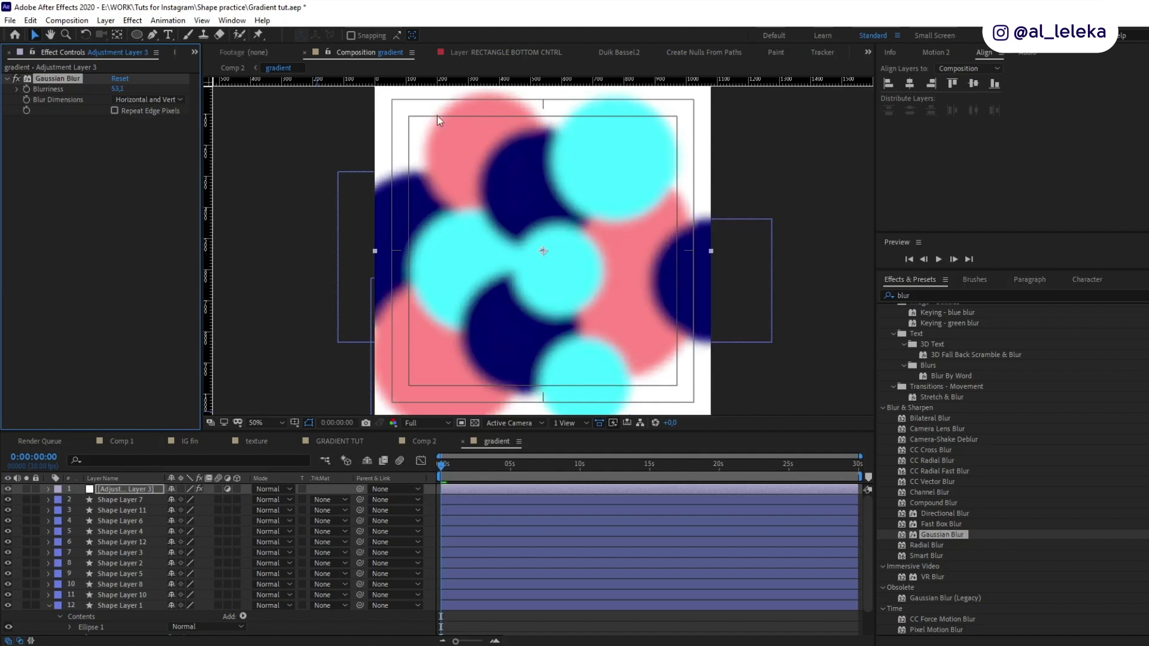
left_click(115, 111)
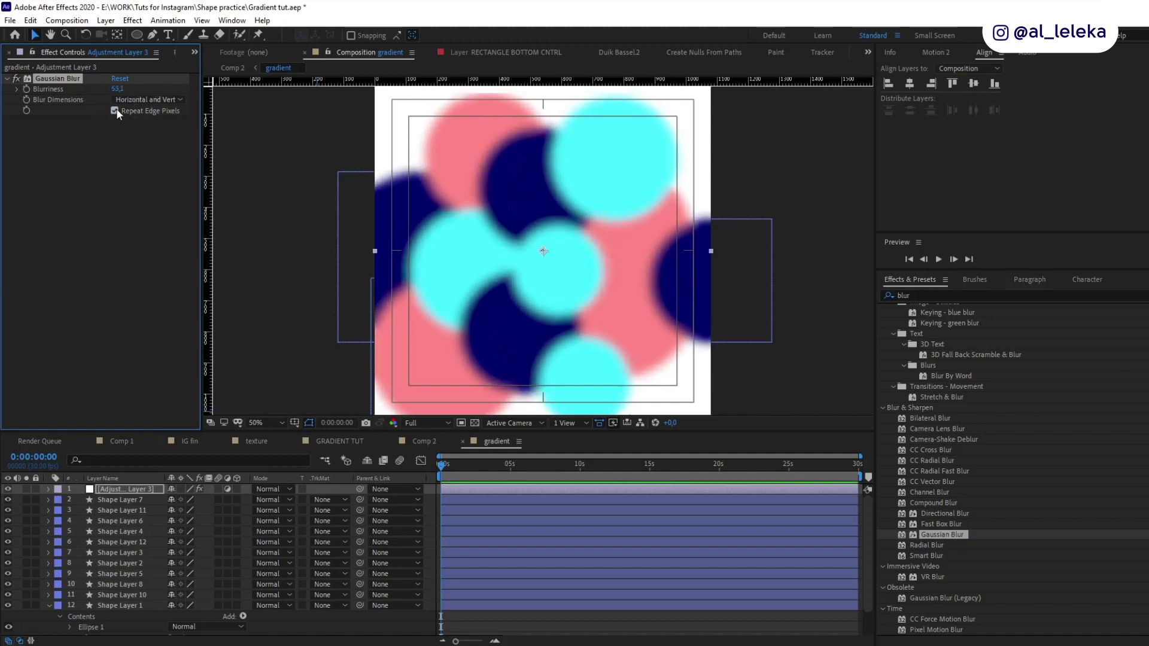
left_click(114, 110)
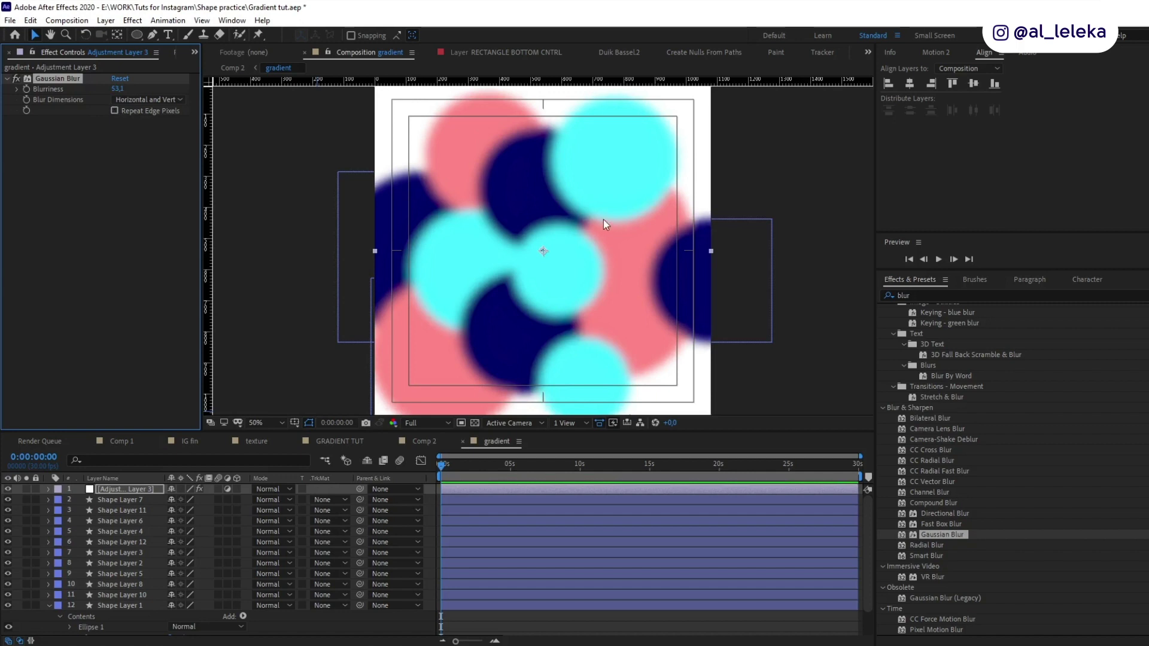
left_click_drag(603, 223, 596, 201)
left_click(873, 296)
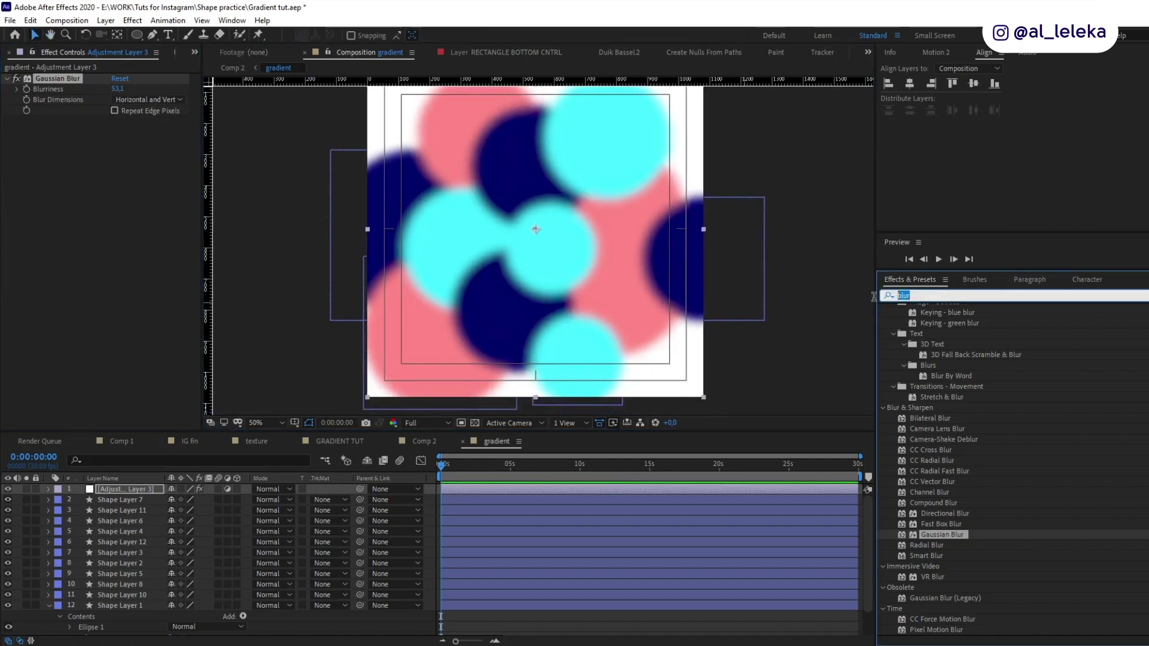
- Apply Mesh Warp to the adjustment layer with 3 rows and 3 columns
type("warp")
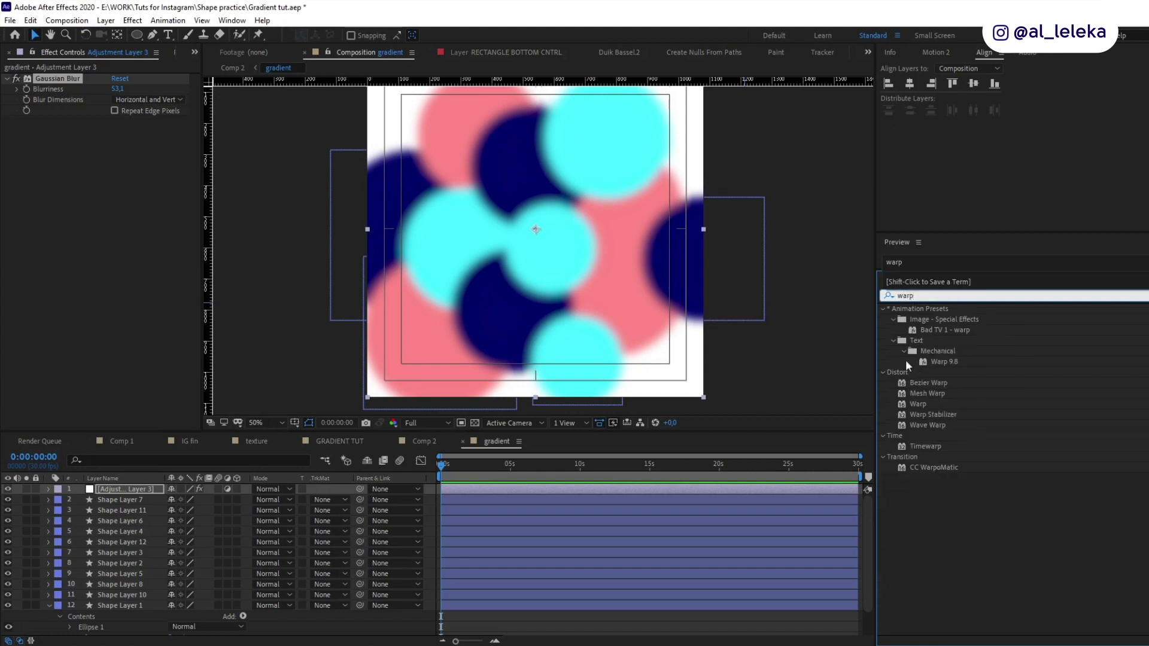
double_click(918, 404)
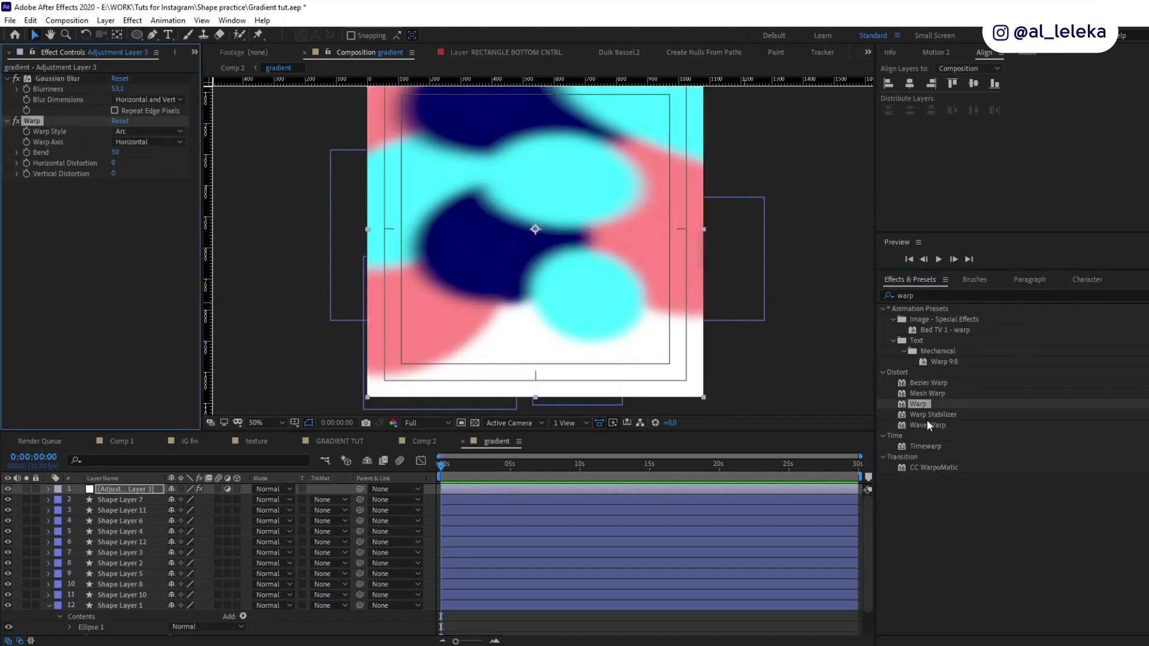
key("ctrl+z")
double_click(935, 394)
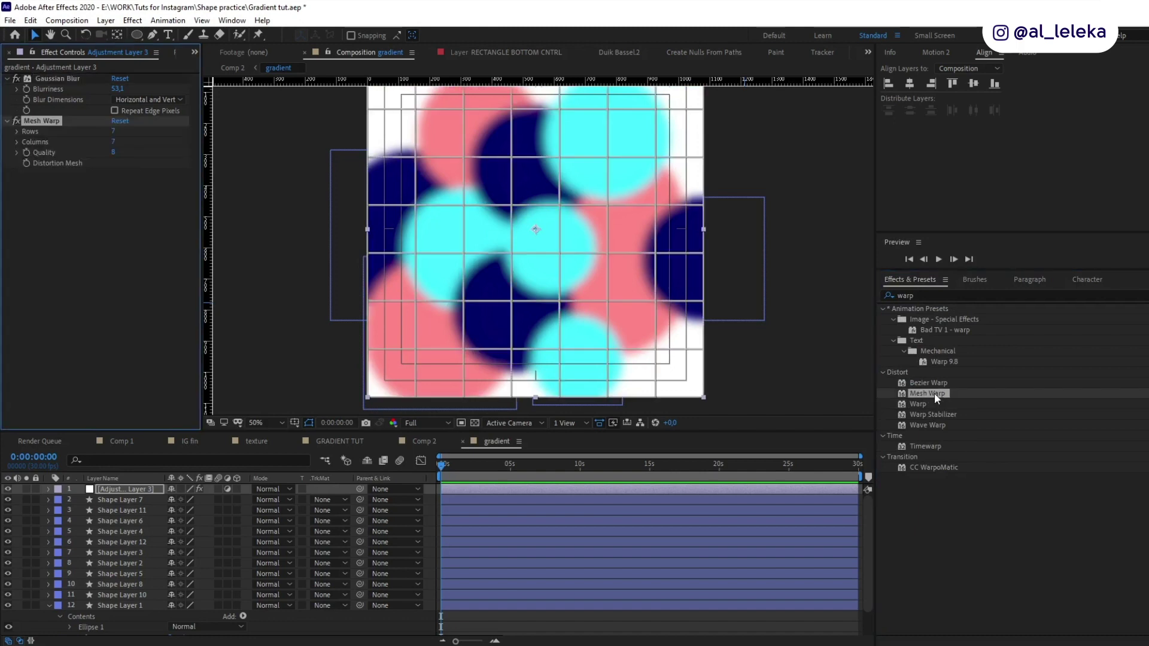
left_click(113, 131)
key("Return")
left_click(113, 141)
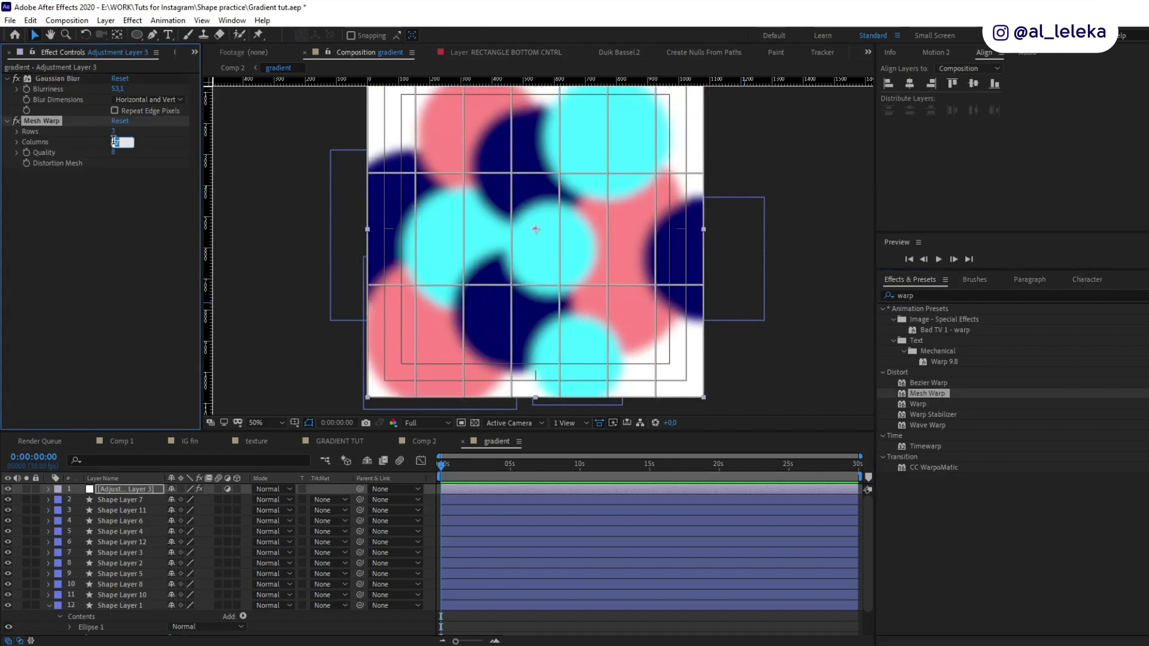
key("Return")
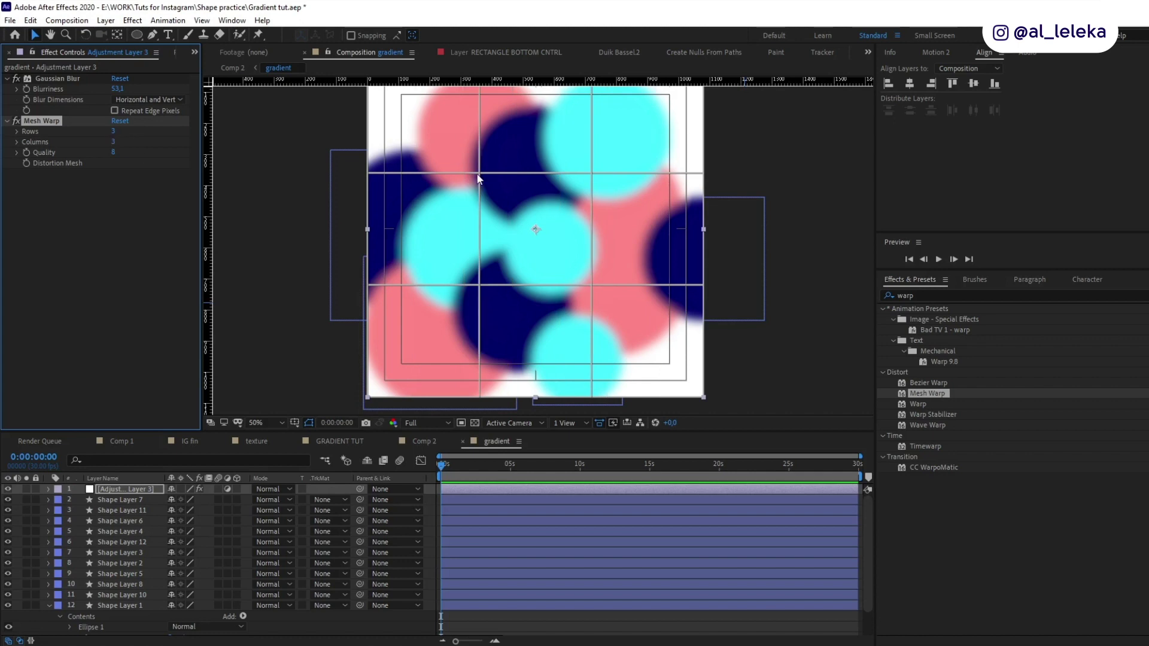
- Drag the upper-left and central mesh points to bend the blurred colours
left_click_drag(477, 172, 525, 127)
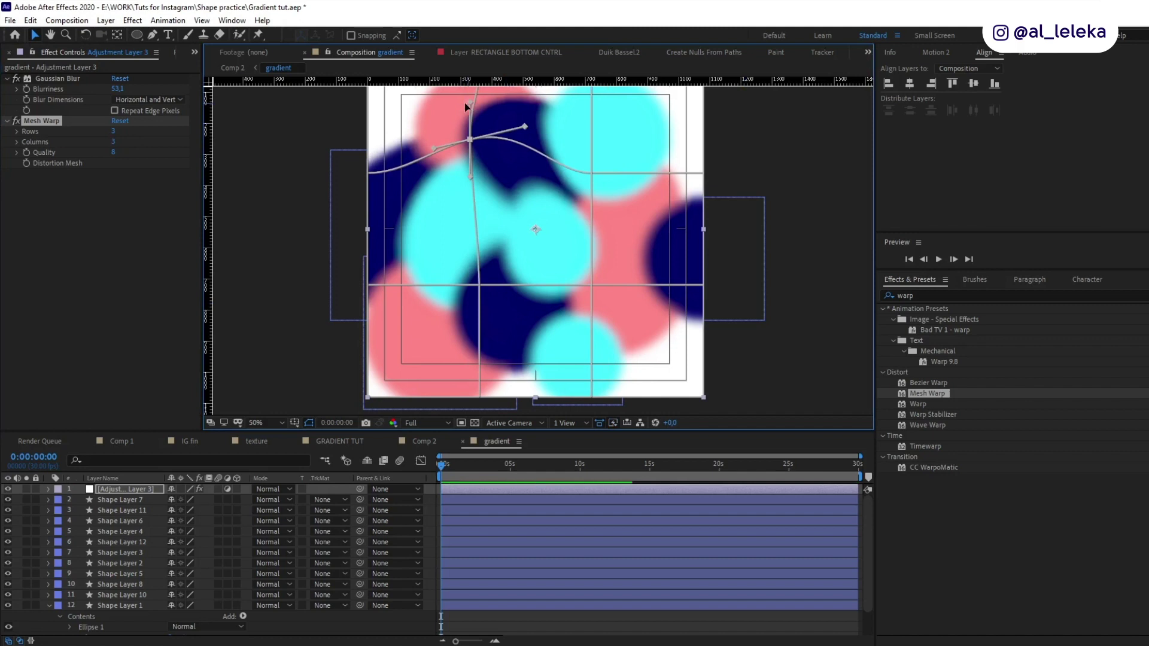
mouse_move(465, 104)
left_mouse_down()
mouse_move(451, 99)
mouse_move(460, 104)
left_mouse_up()
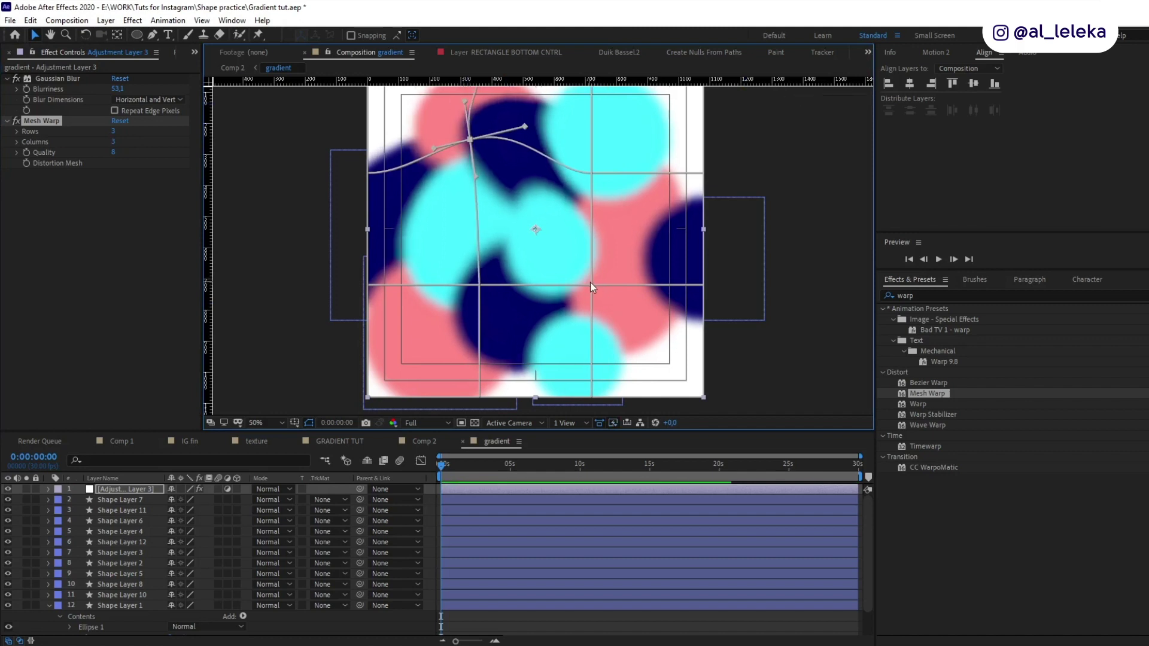
left_click_drag(591, 284, 624, 294)
left_click(628, 303)
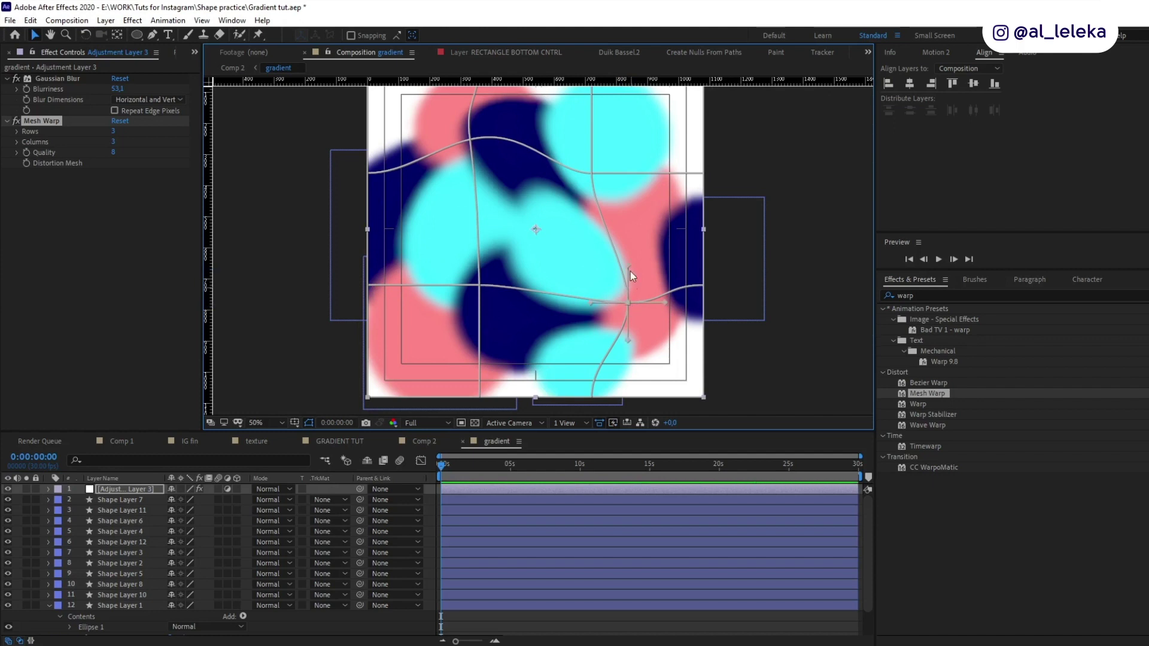
left_click(773, 349)
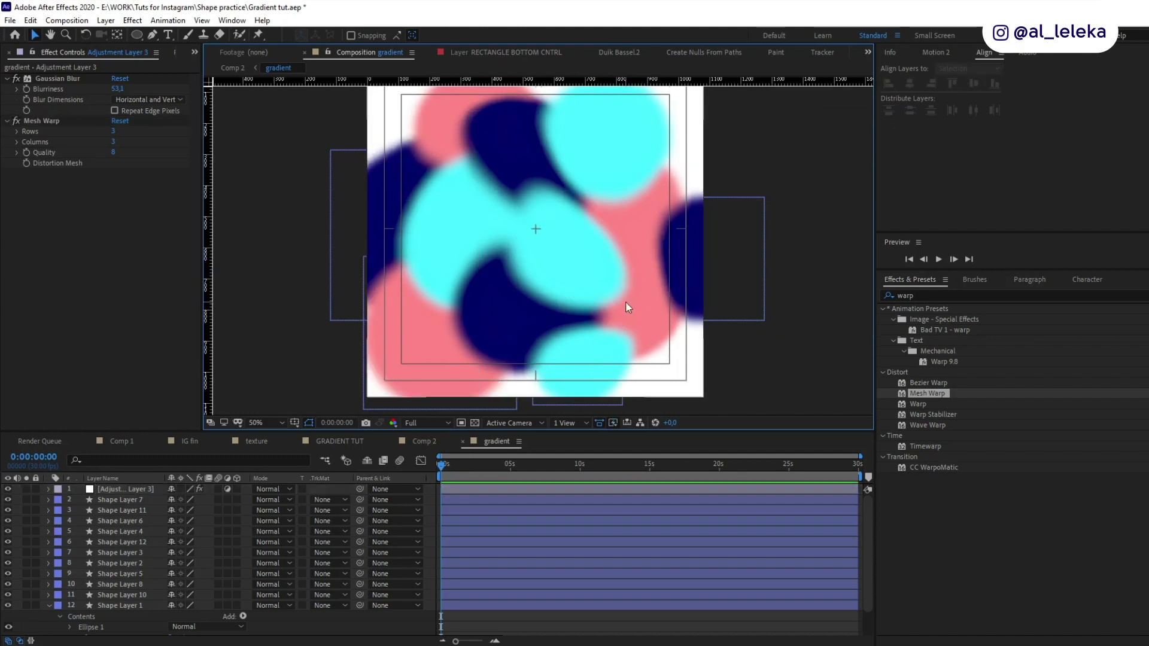
left_click(628, 306)
left_click(45, 121)
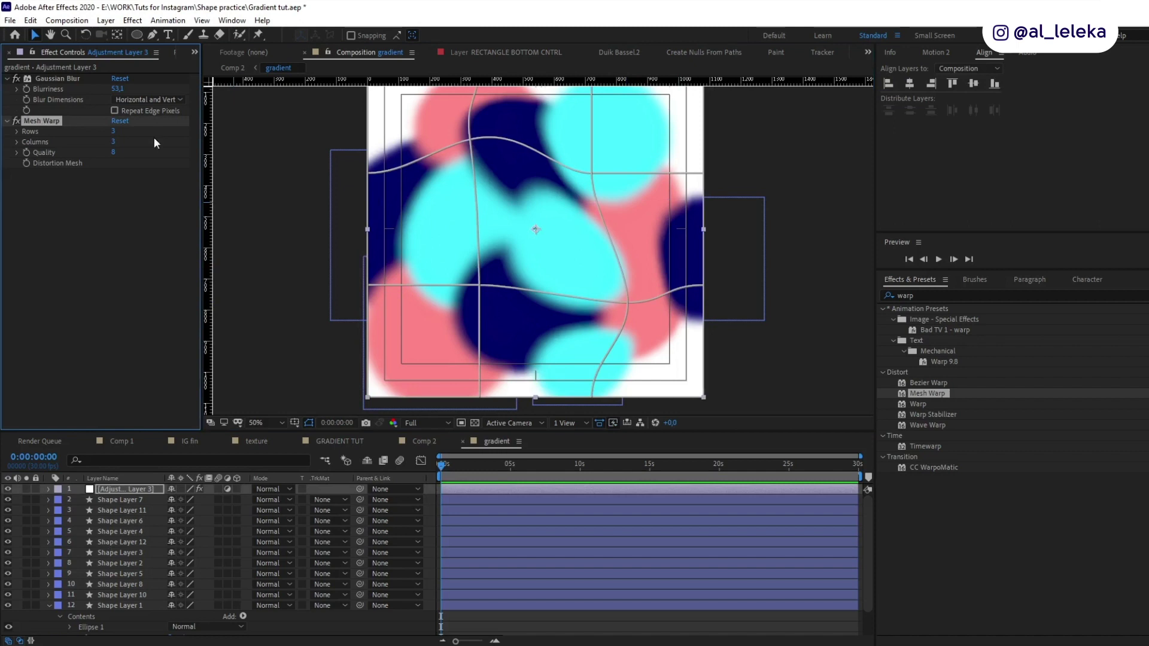
- Move the lower-left and upper-right mesh points and curve their tangents into swirls
left_click_drag(629, 303, 649, 262)
left_click_drag(480, 286, 394, 295)
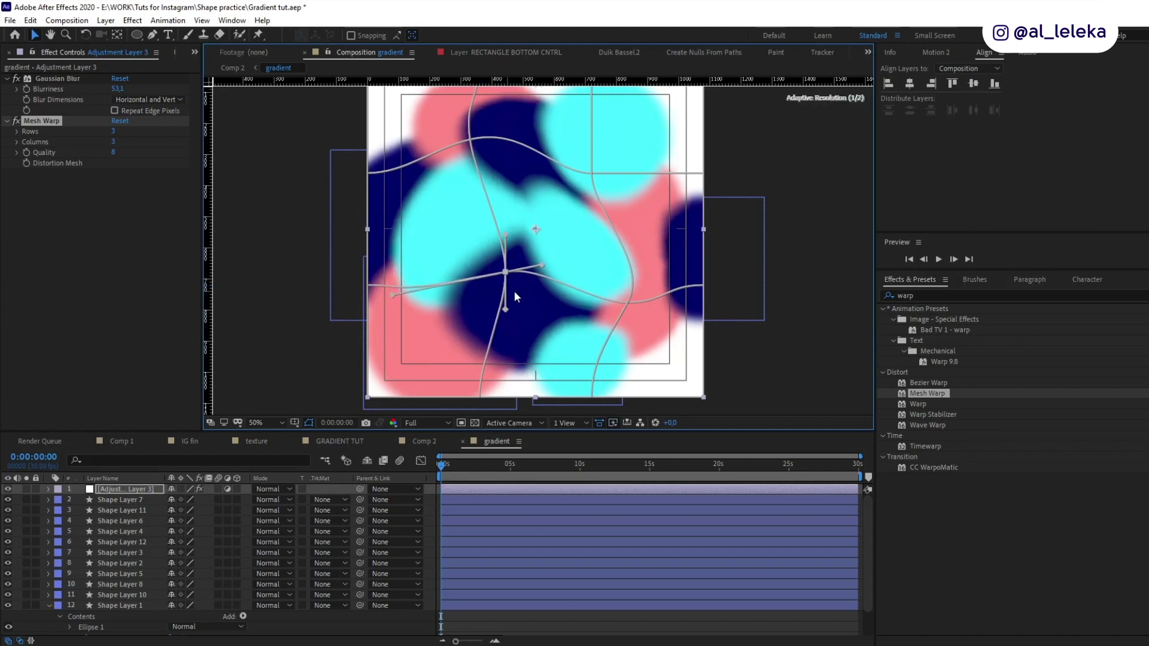
left_click_drag(506, 309, 530, 310)
left_click_drag(542, 265, 567, 248)
left_click_drag(590, 176, 593, 130)
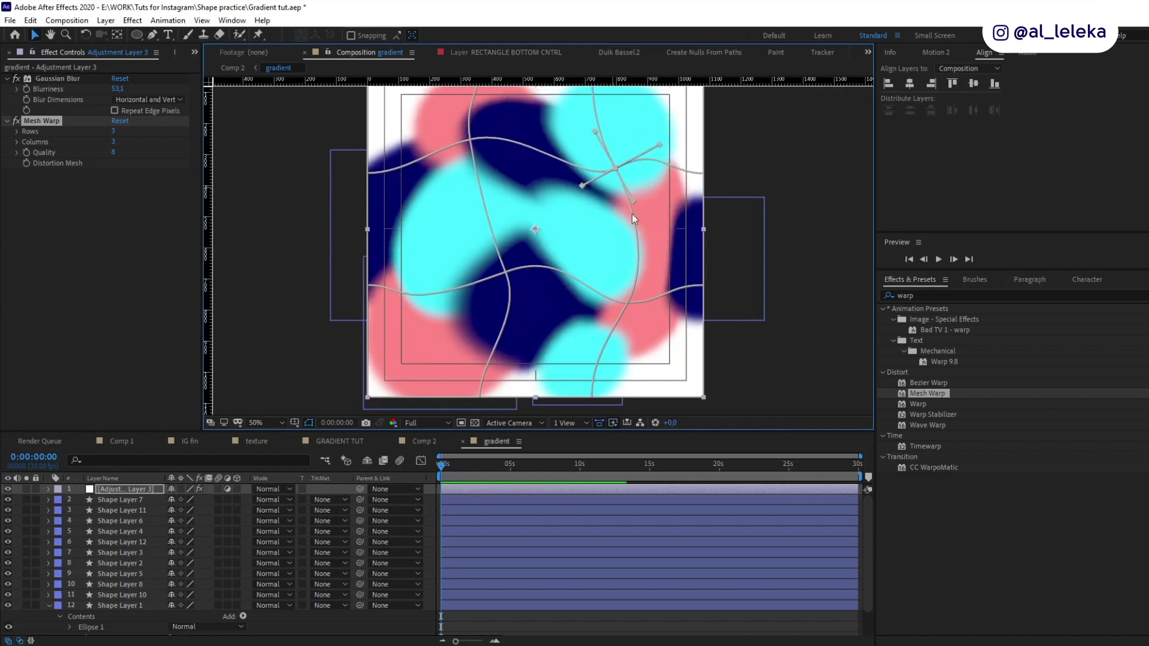
left_click_drag(634, 202, 570, 222)
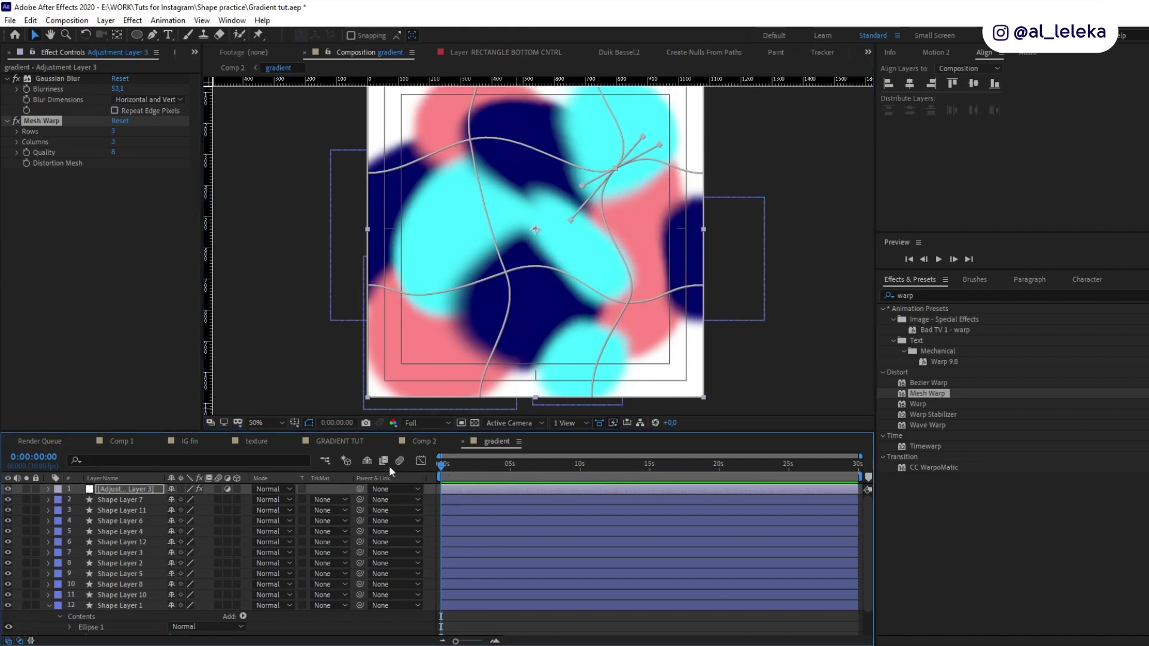
left_click(273, 304)
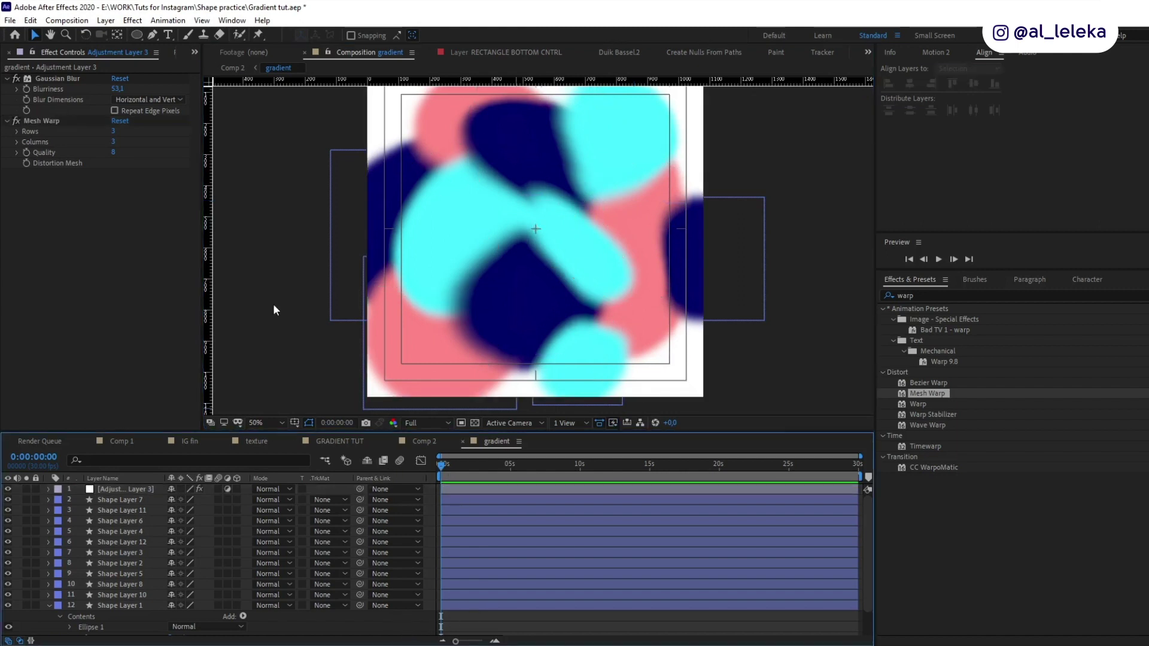
- Add a null object and parent Shape Layers 7 through 1 to Null 4
right_click(294, 337)
mouse_move(389, 347)
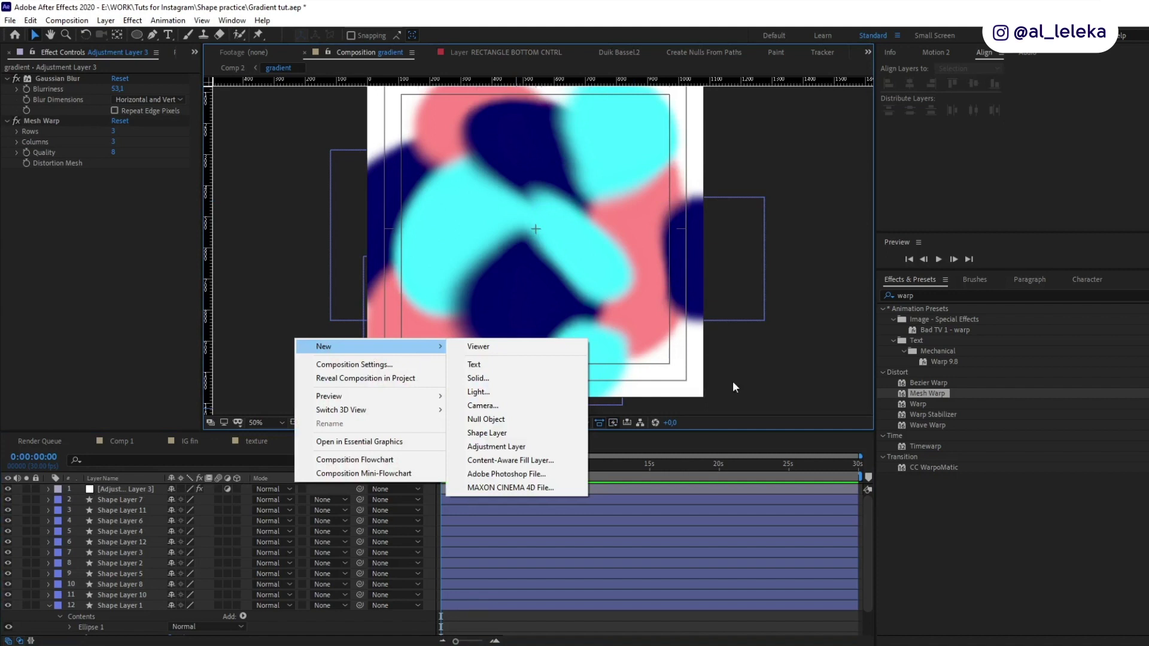
left_click(507, 420)
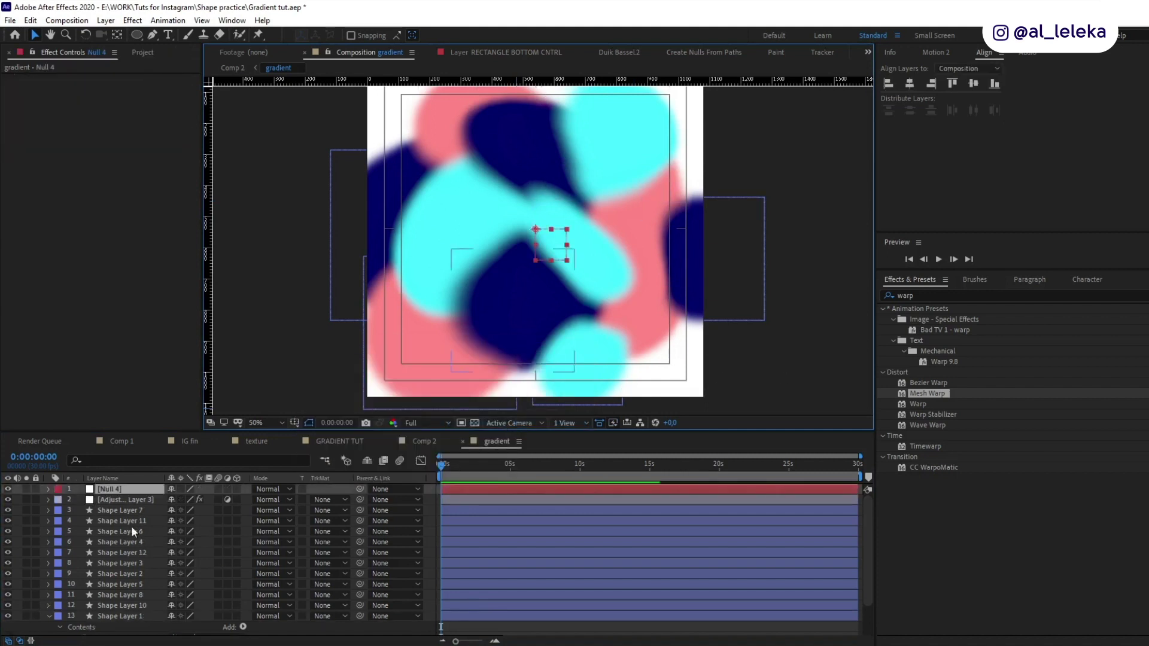
left_click(117, 511)
scroll(117, 527, "down", 2)
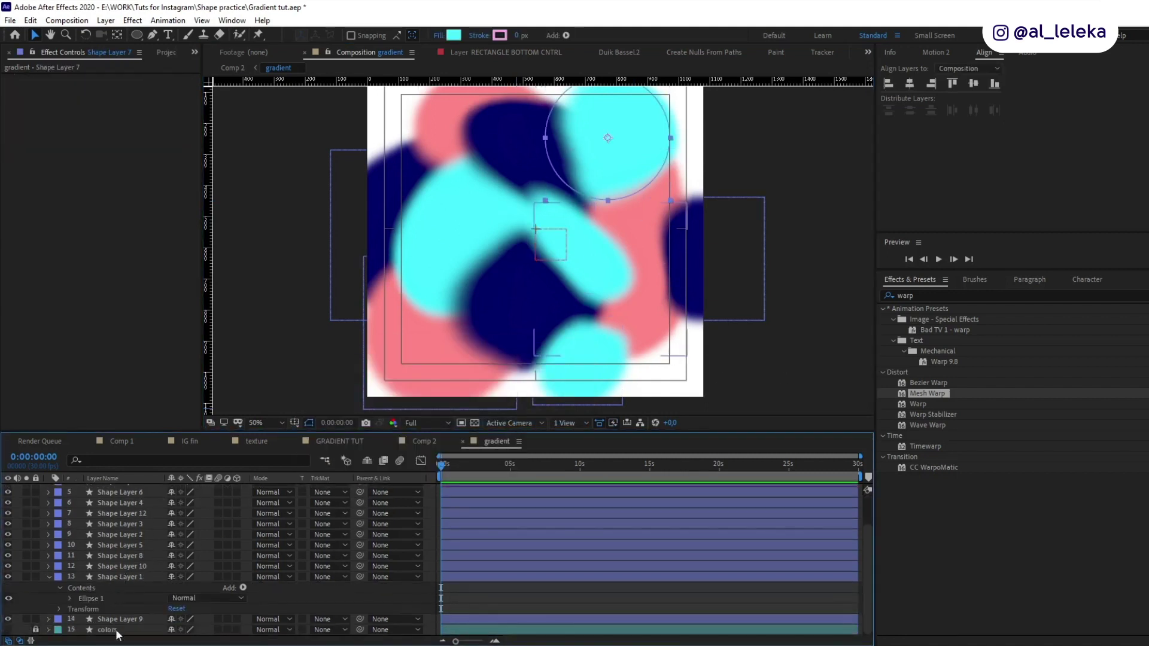
left_click(113, 619, "shift")
scroll(346, 547, "up", 2)
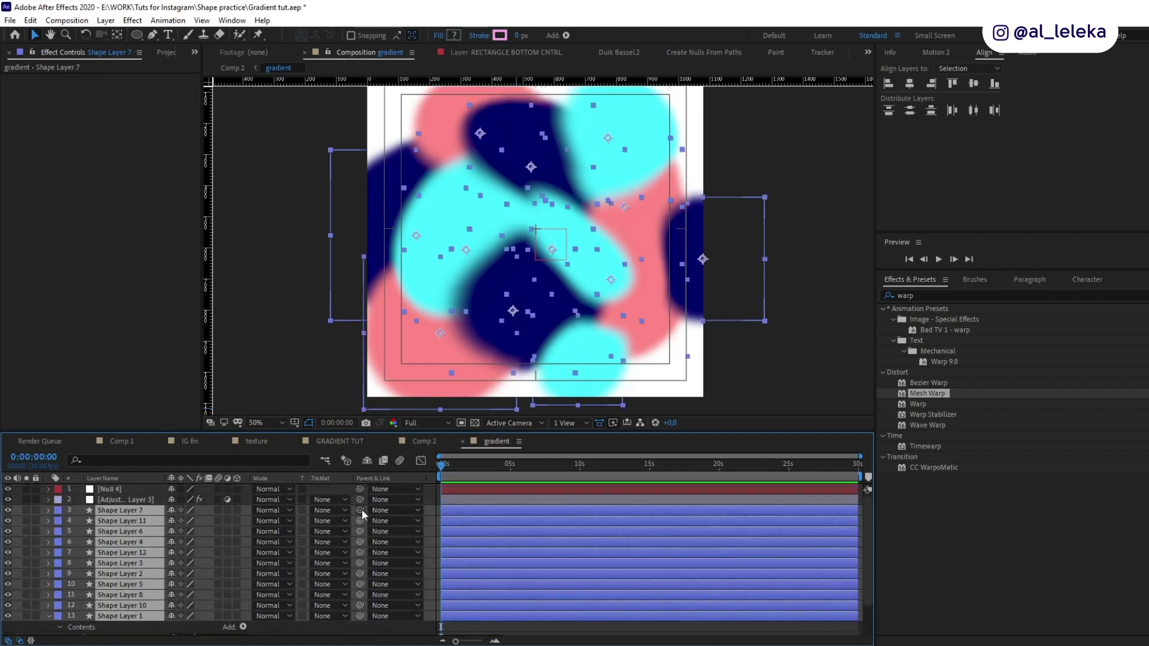
left_click_drag(360, 509, 107, 488)
- Keyframe Null 4's Rotation to one full turn (1x) at 0:00:05:00 and preview
left_click(106, 488)
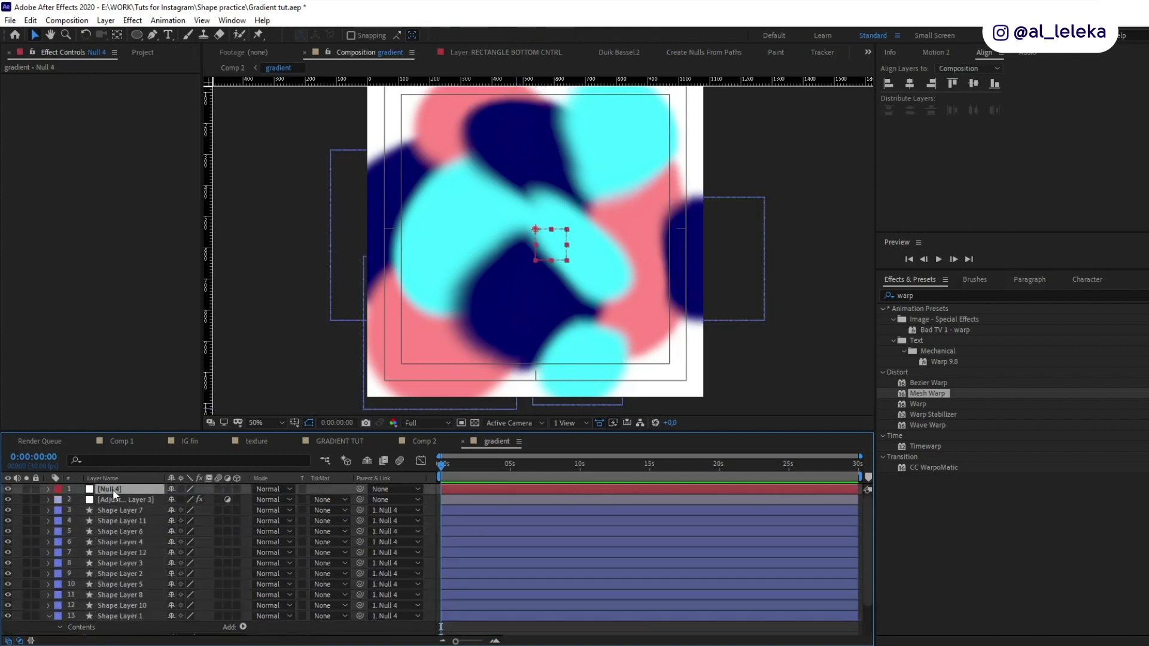
key("r")
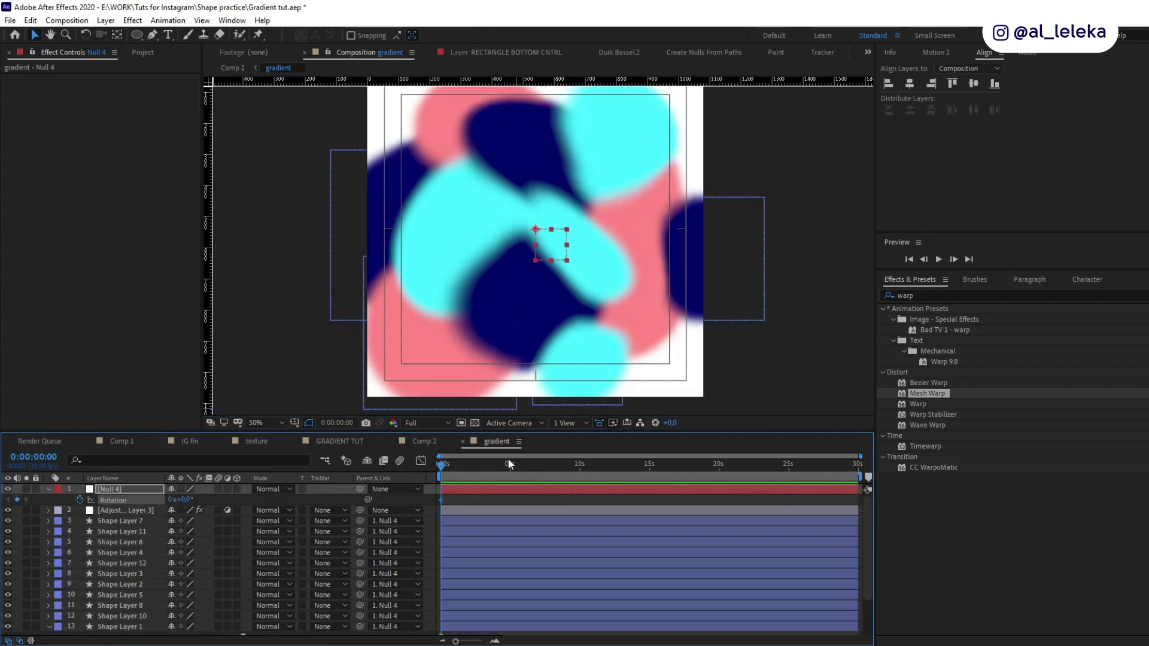
left_click(511, 474)
key("Return")
key("space")
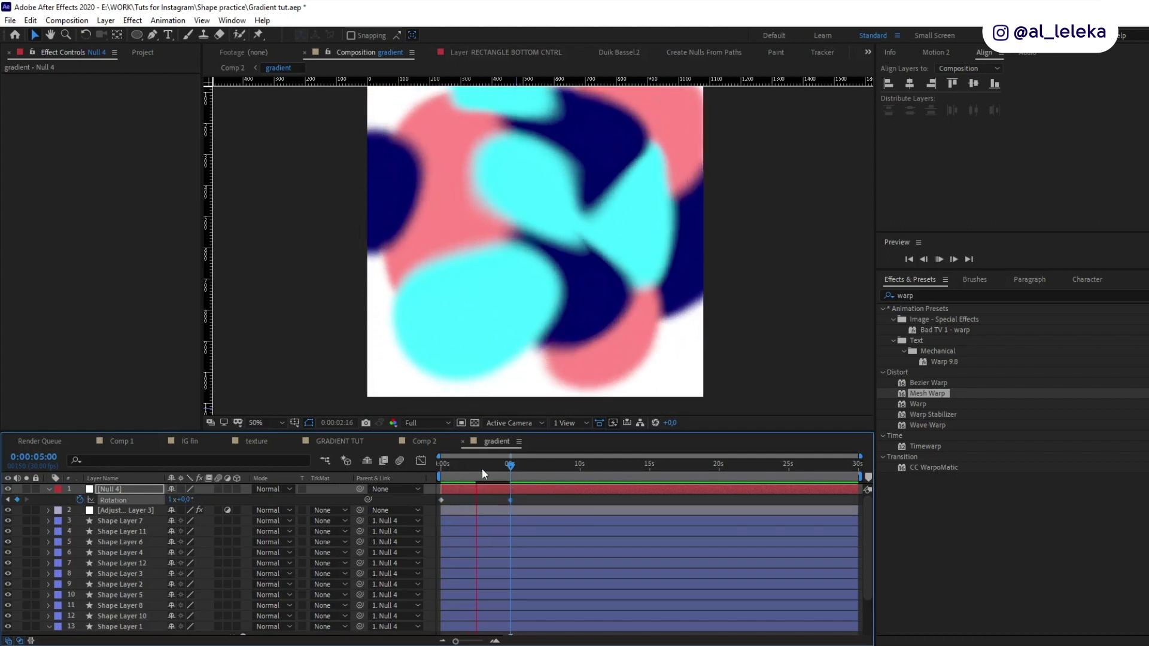
- Reveal Position on the shape layers and give Shape Layer 7 a wiggle(1,80) expression, then preview
key("space")
left_click(122, 521)
scroll(125, 544, "down", 3)
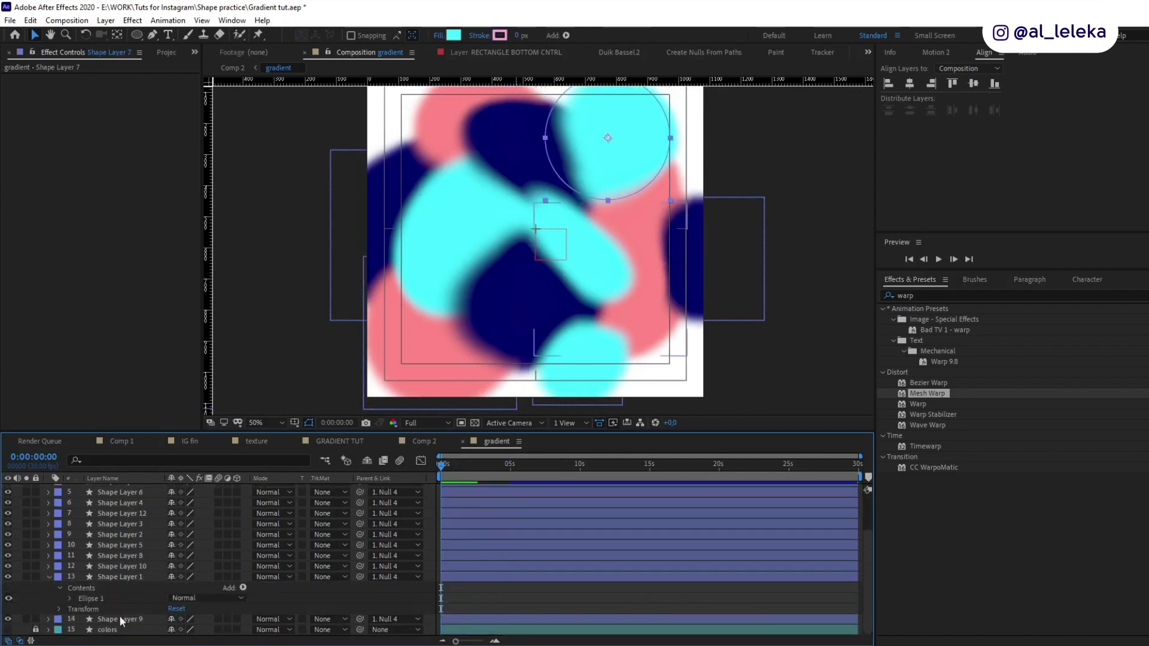
left_click(112, 621, "shift")
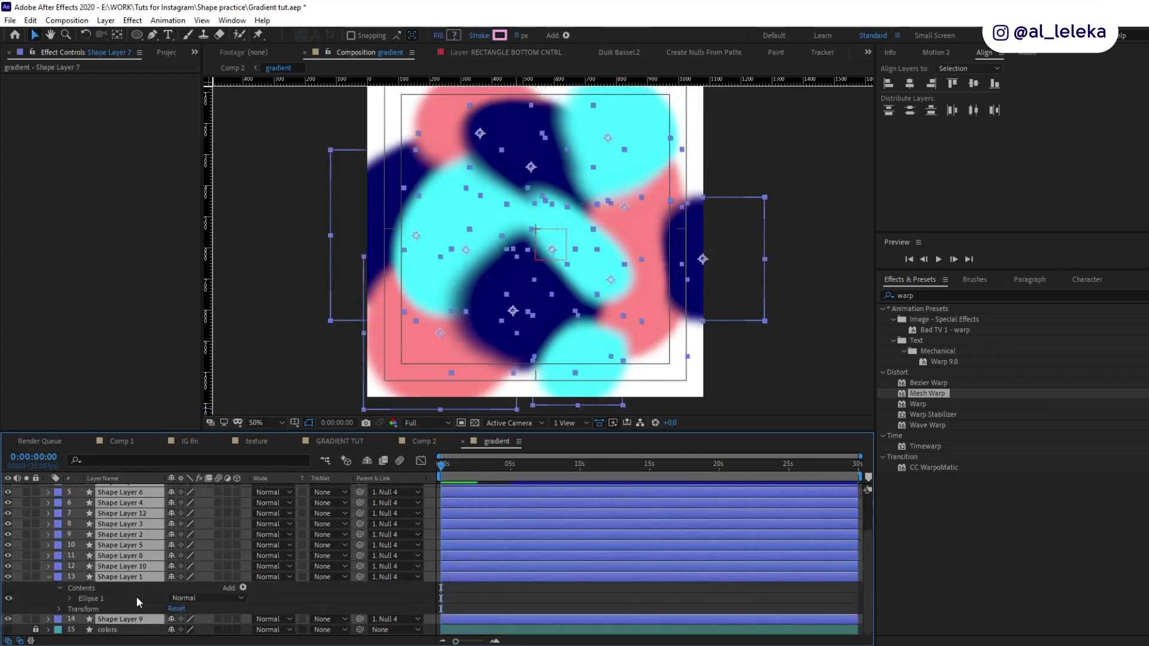
key("p")
scroll(107, 532, "up", 5)
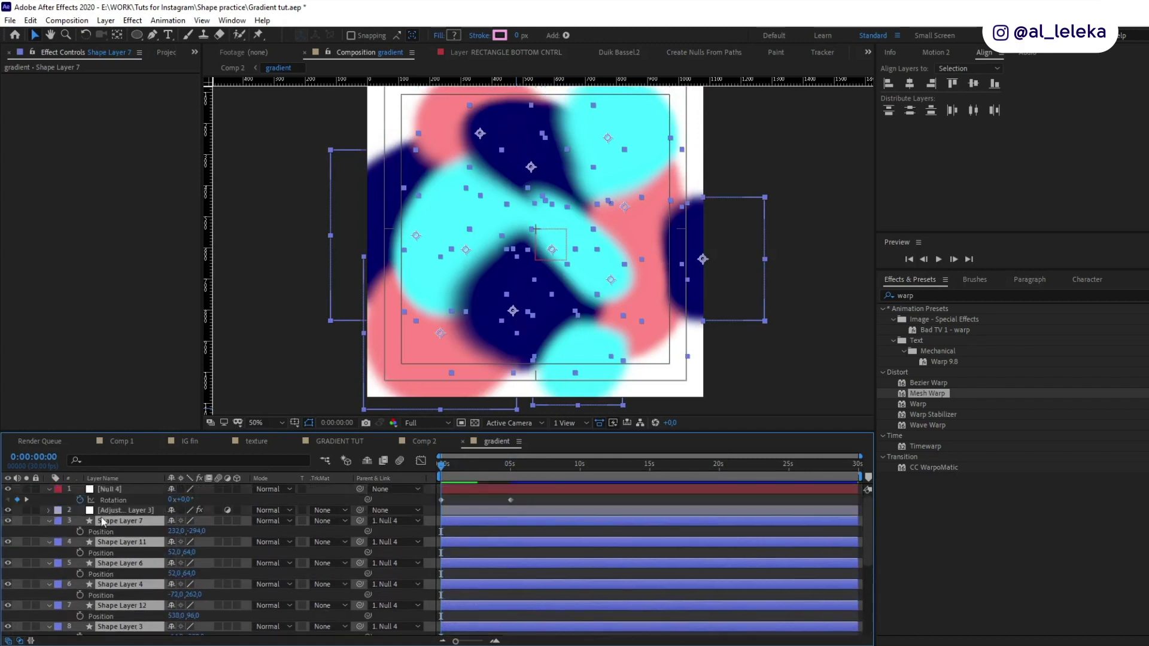
left_click(99, 532)
key("alt+shift+equal")
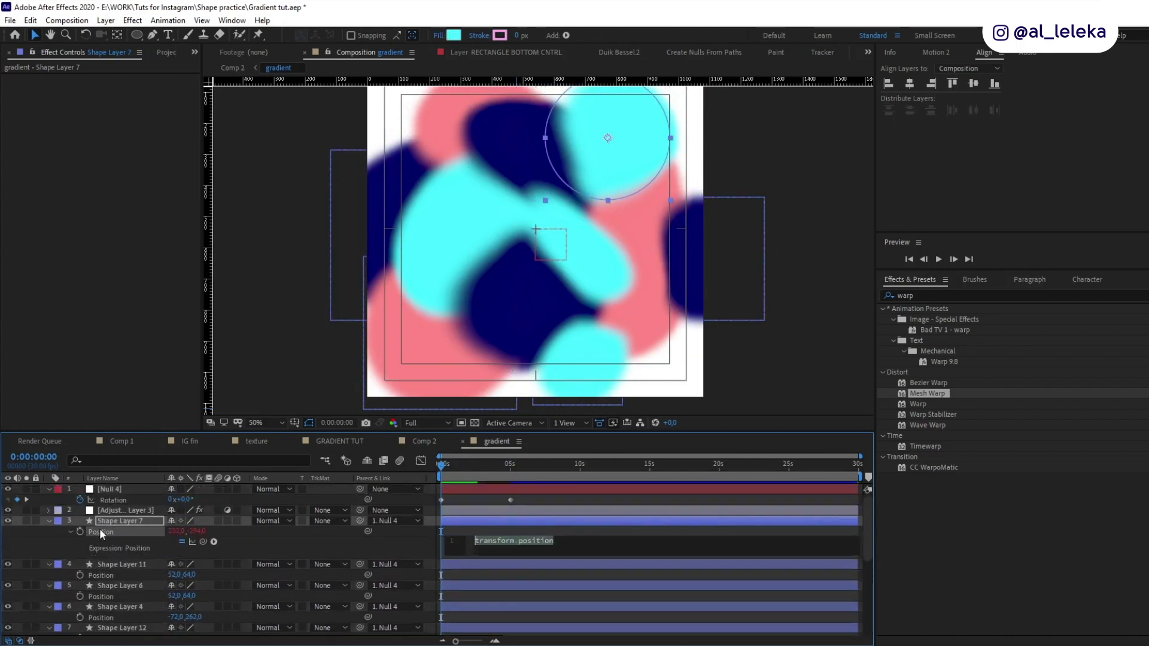
type("wig")
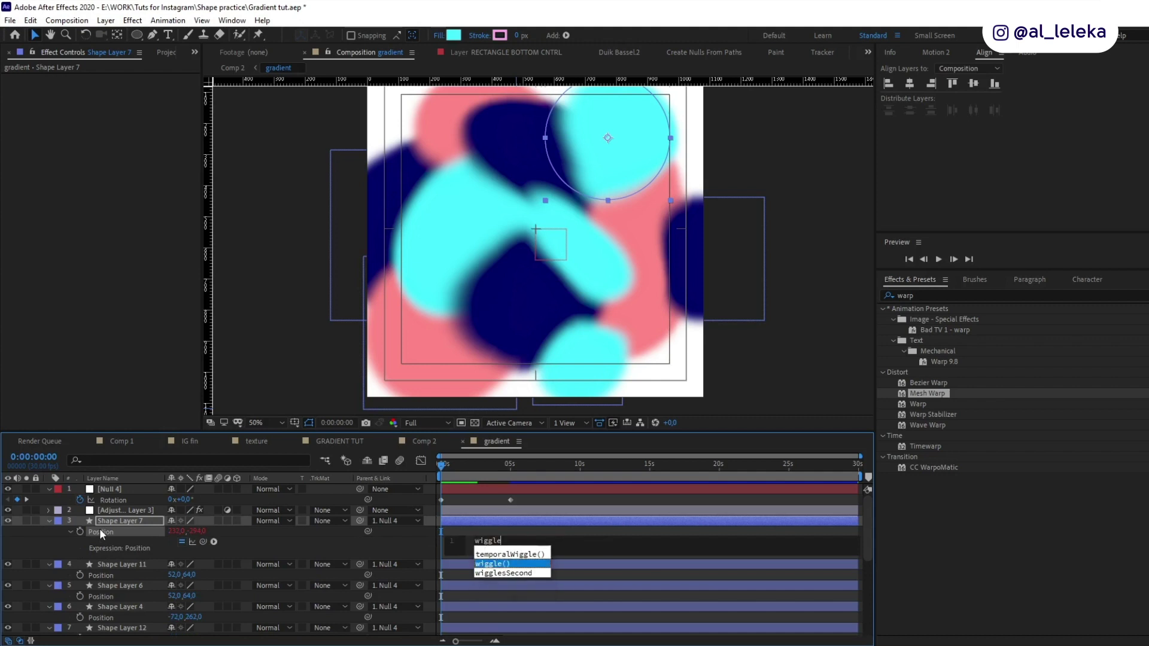
type("gle")
key("Return")
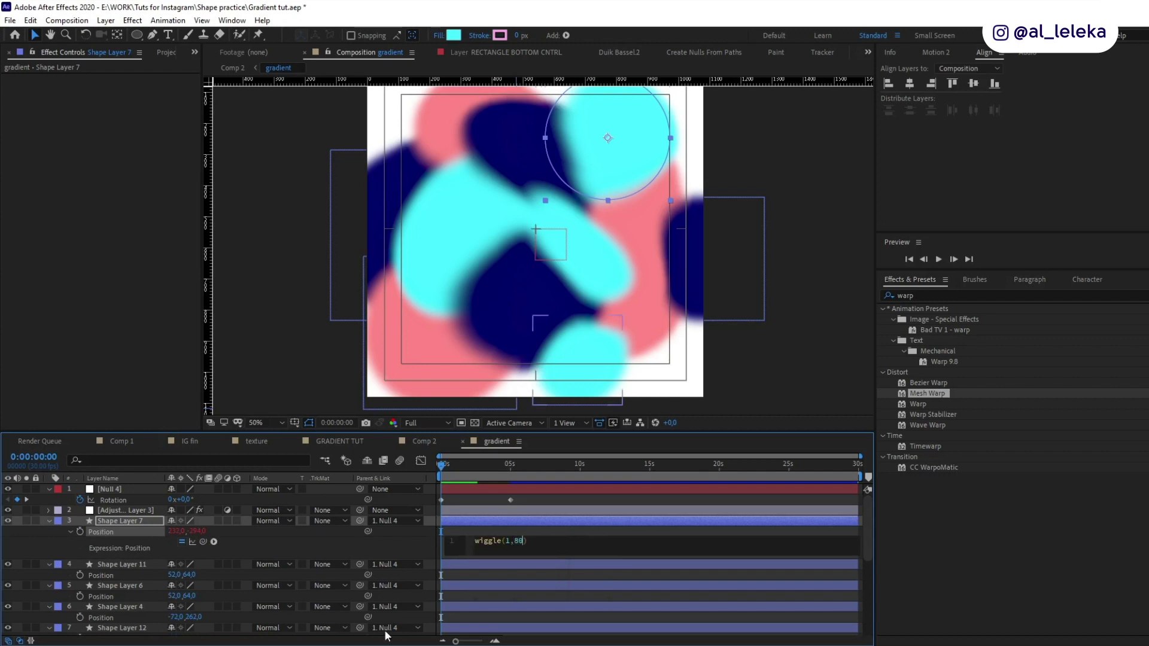
left_click(410, 549)
key("space")
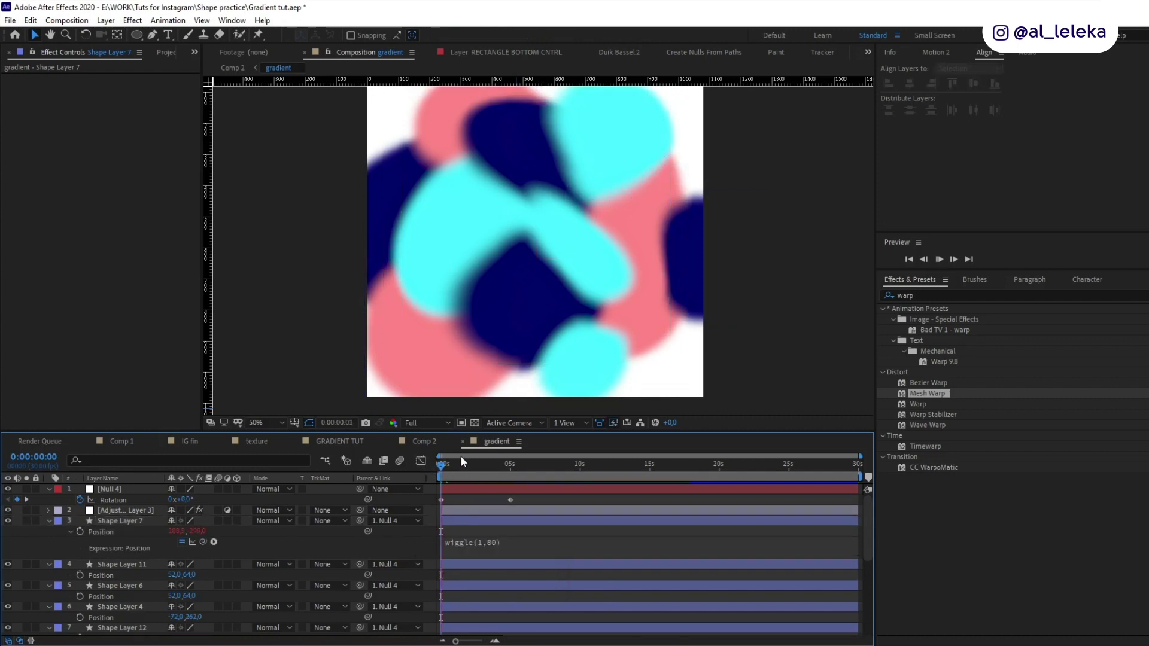
key("space")
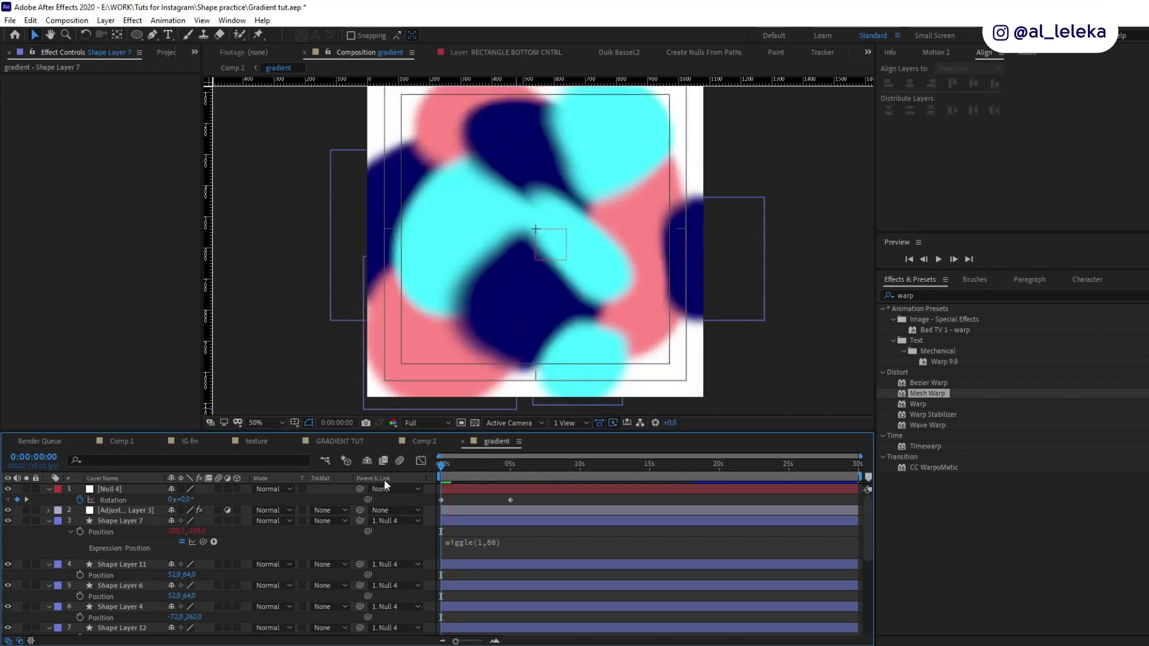
- Paste wiggle(1,80) onto Position of Shape Layers 11, 6, 4, 12, 3 and 2
left_click(481, 542)
key("ctrl+c")
left_click(98, 576)
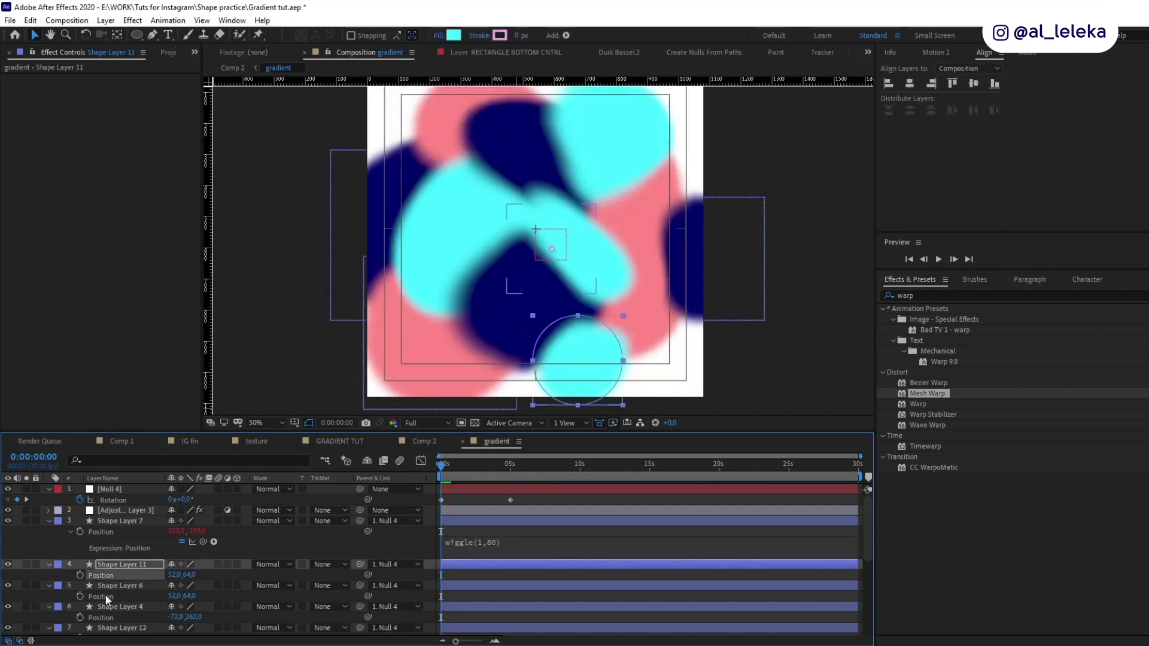
key("ctrl+v")
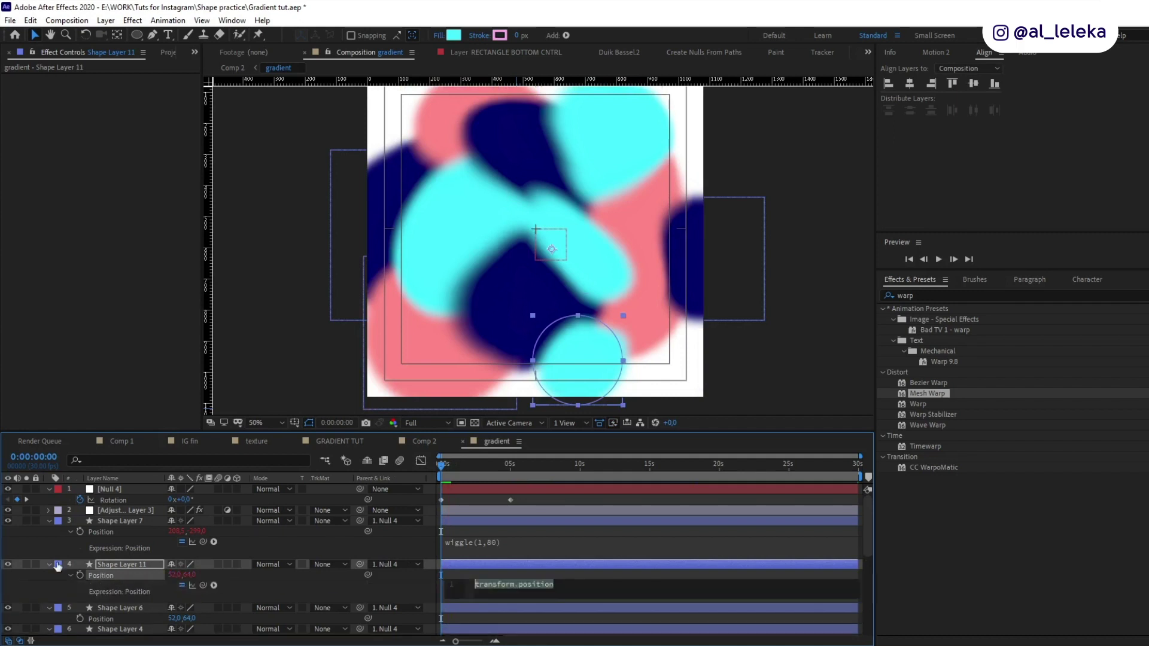
left_click(100, 619)
key("ctrl+v")
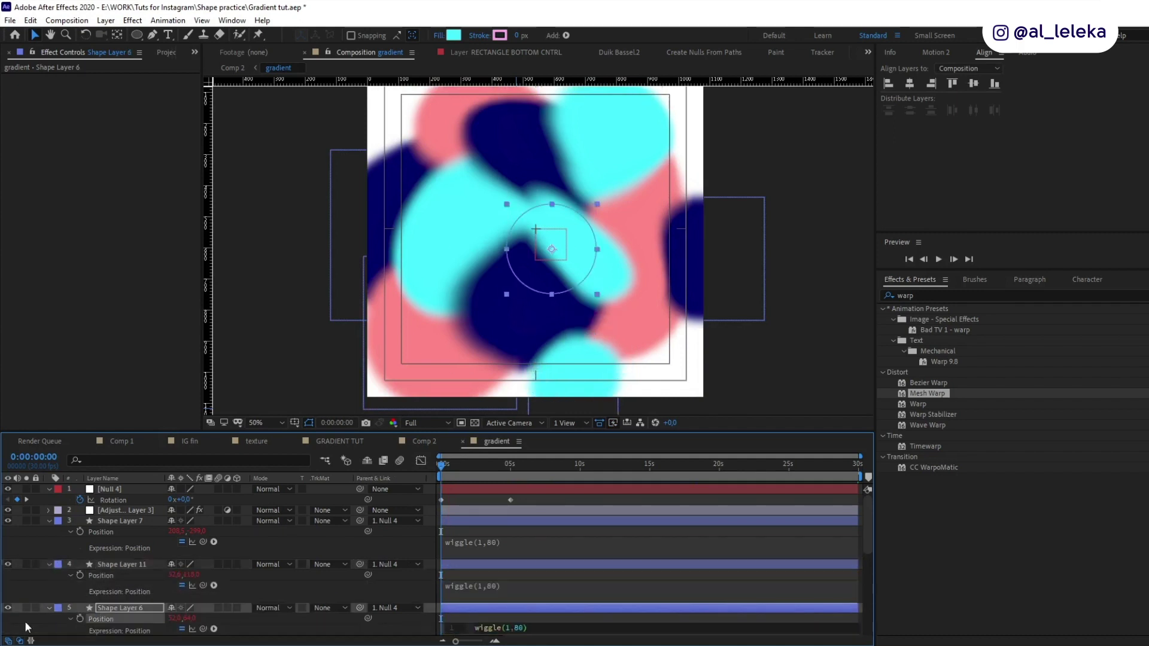
scroll(92, 598, "down", 2)
left_click(92, 590)
key("ctrl+v")
scroll(60, 598, "down", 2)
left_click(101, 598)
key("ctrl+v")
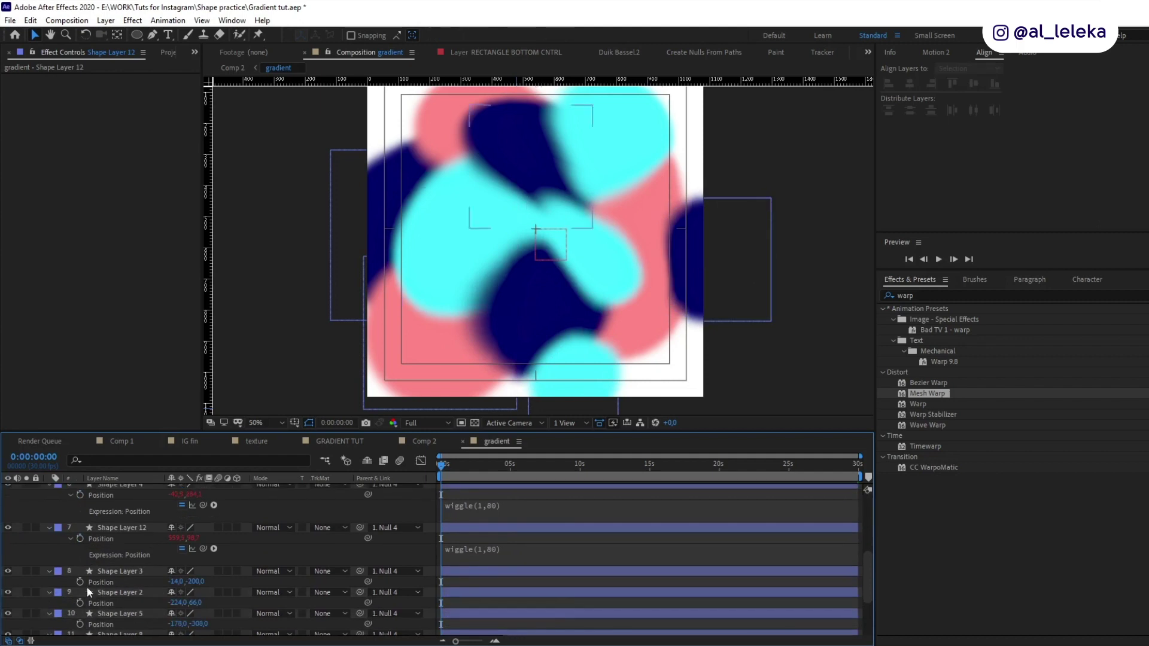
scroll(86, 586, "down", 2)
left_click(91, 582)
key("ctrl+v")
left_click(100, 625)
key("ctrl+v")
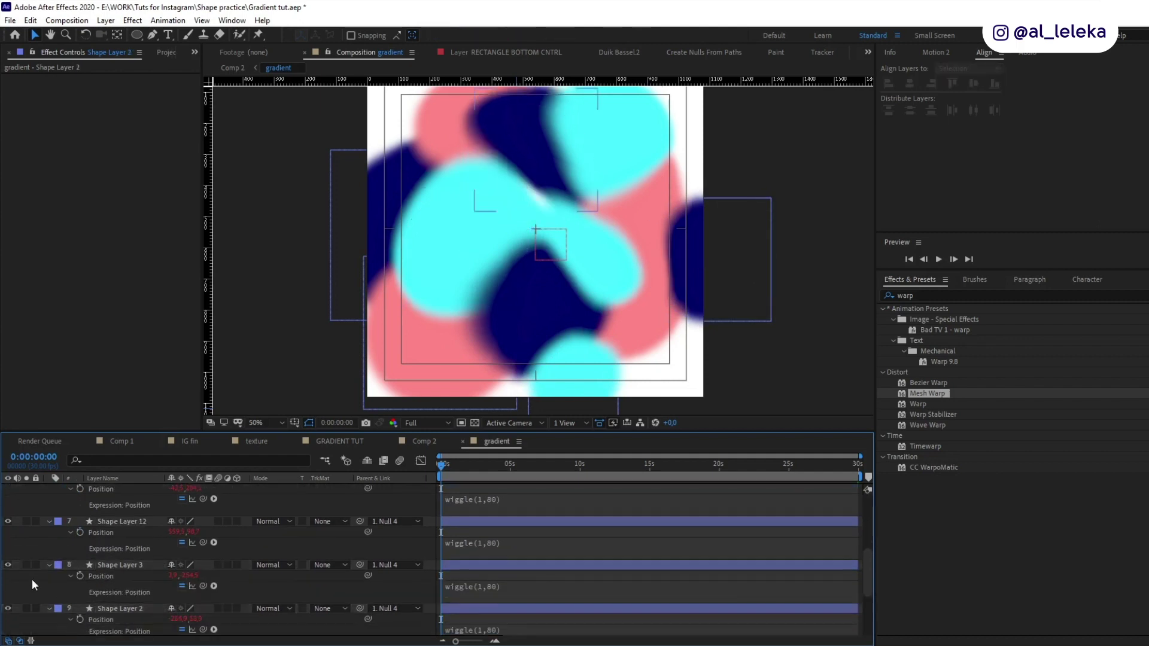
- Paste wiggle(1,80) onto Position of Shape Layers 5, 8, 10, 1 and 9, then preview
scroll(90, 581, "down", 2)
left_click(81, 558, "alt")
key("ctrl+v")
left_click(98, 598)
key("ctrl+v")
scroll(106, 588, "down", 2)
left_click(102, 581)
key("ctrl+v")
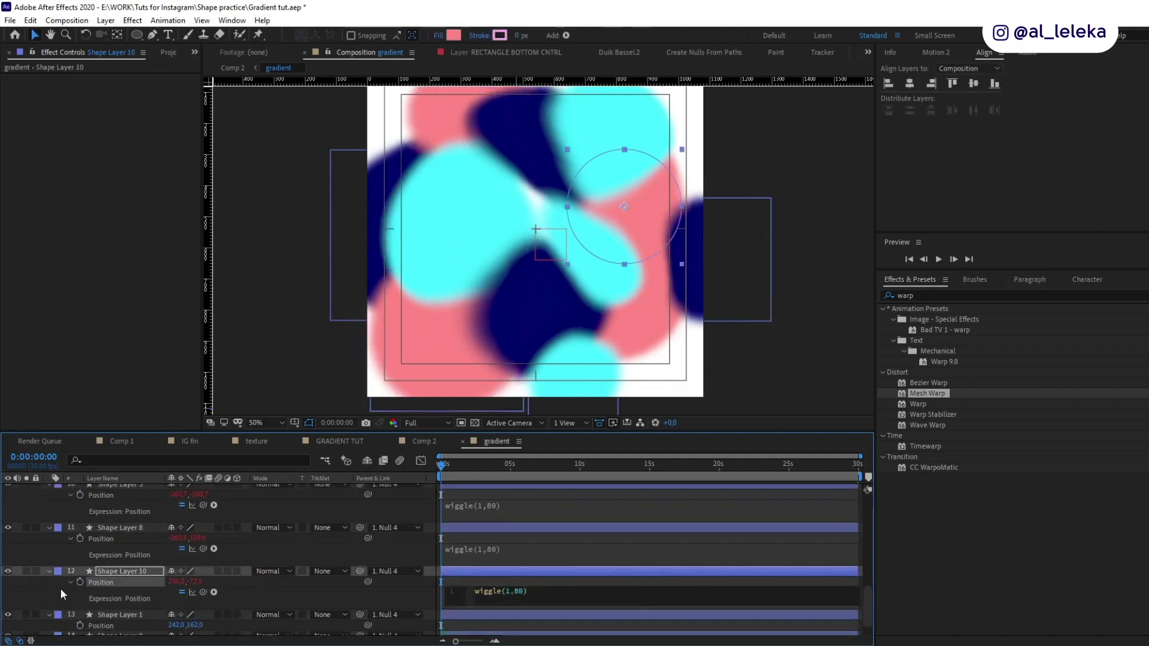
scroll(105, 595, "down", 2)
left_click(103, 600)
key("ctrl+v")
scroll(103, 600, "down", 2)
left_click(98, 623)
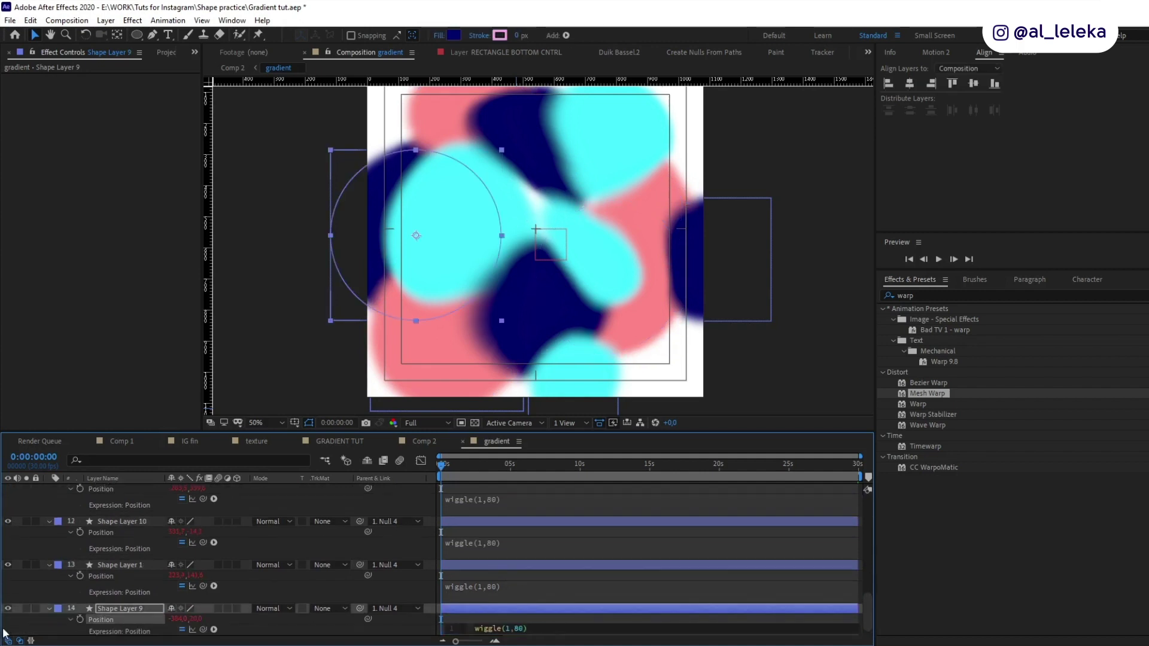
key("ctrl+v")
key("space")
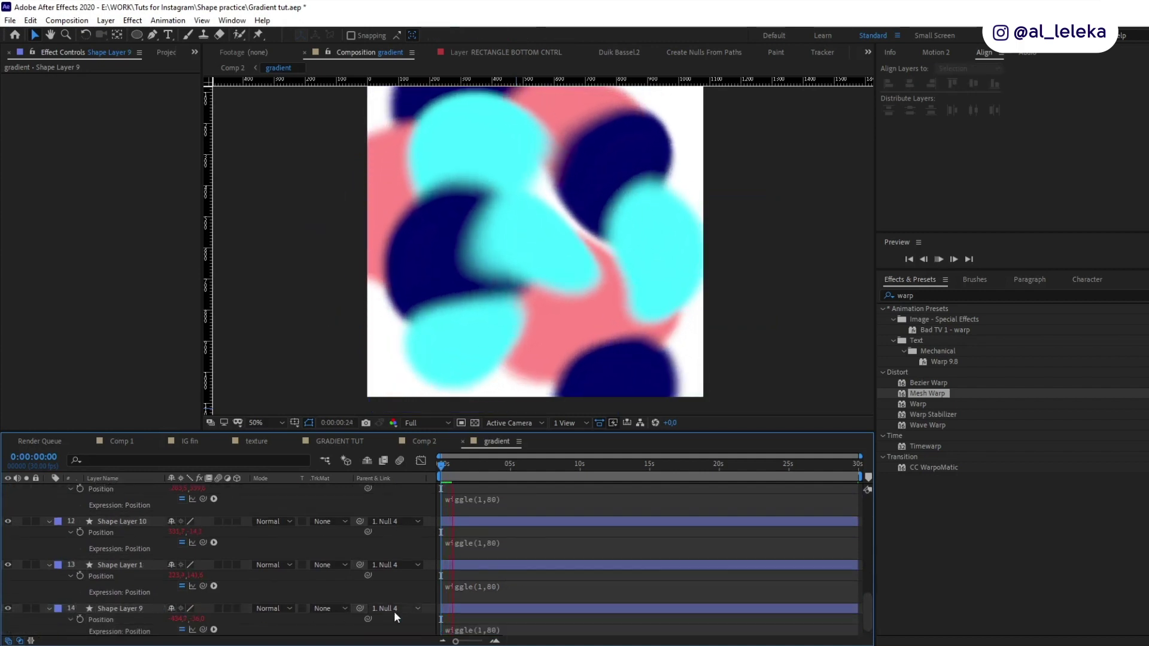
- Apply Set Matte to the gradient layer with Take Matte From Layer 1. MASK, and hide MASK
key("space")
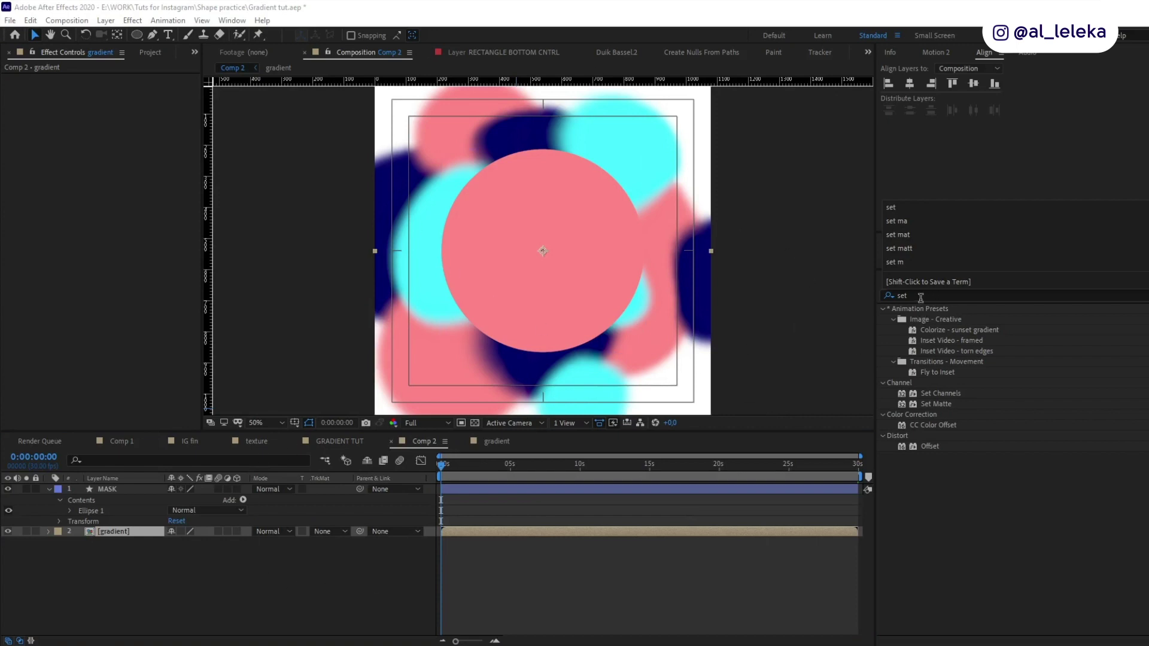
double_click(941, 405)
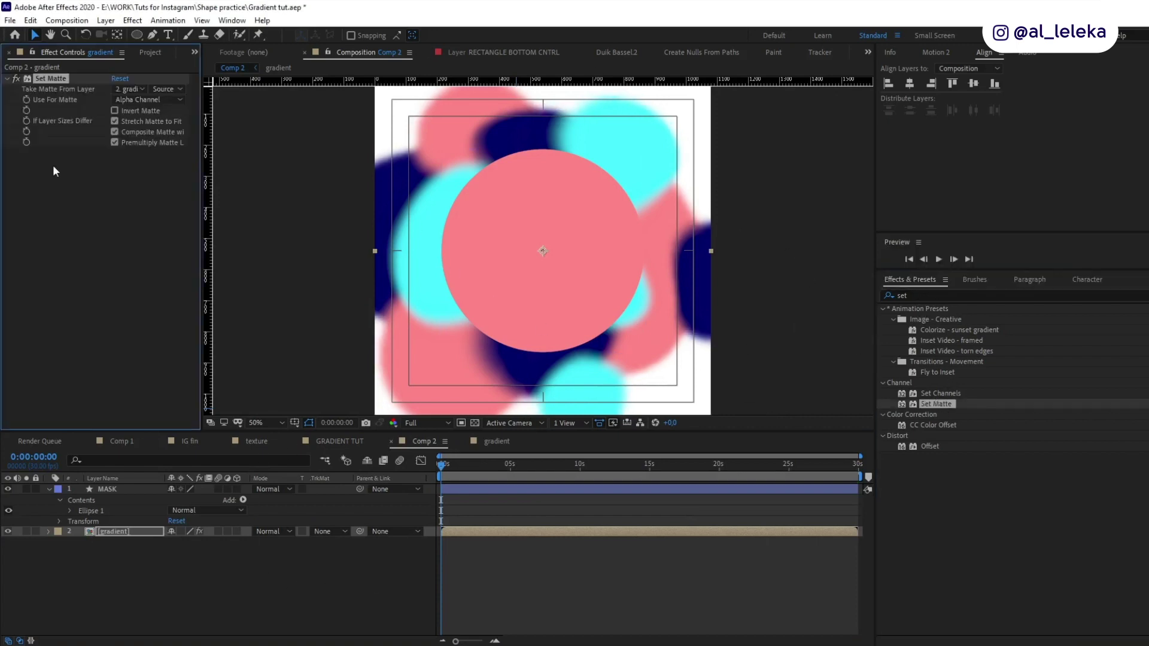
left_click(140, 89)
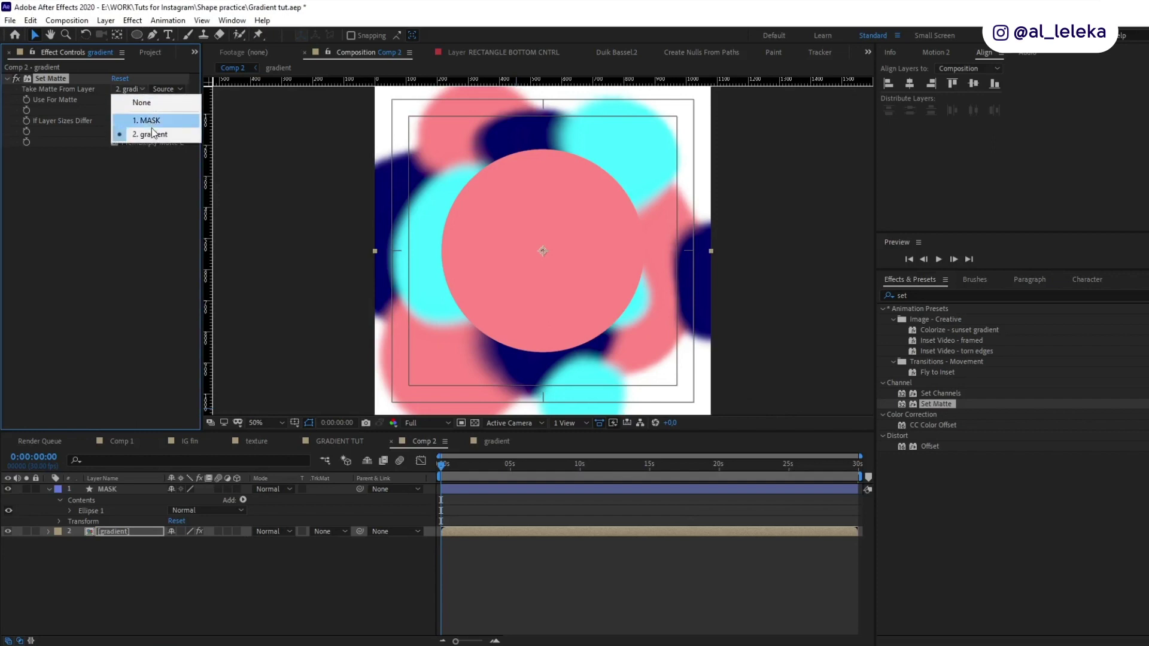
left_click(146, 115)
left_click(49, 570)
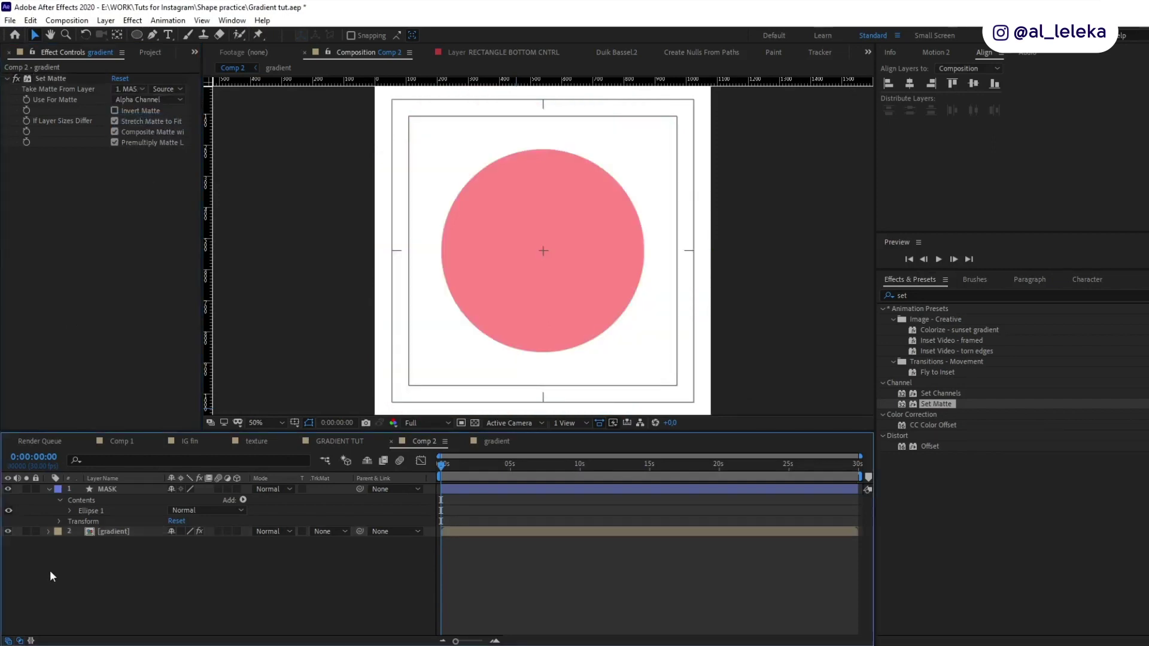
left_click(8, 489)
mouse_move(447, 468)
left_mouse_down()
mouse_move(525, 465)
mouse_move(442, 466)
left_mouse_up()
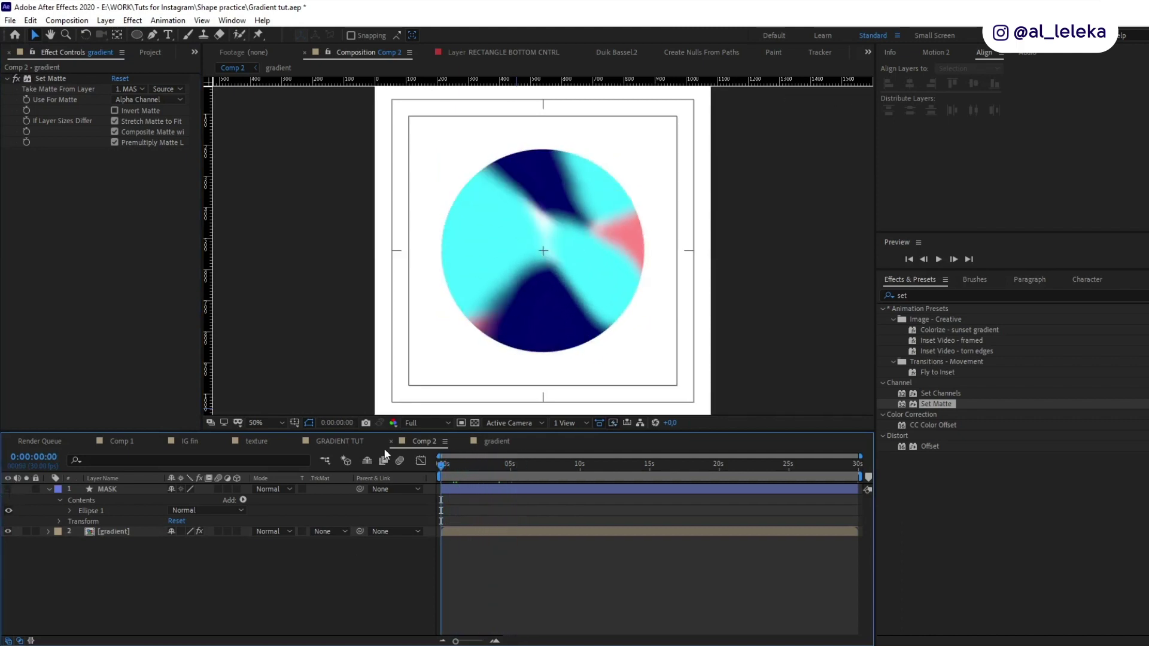
key("space")
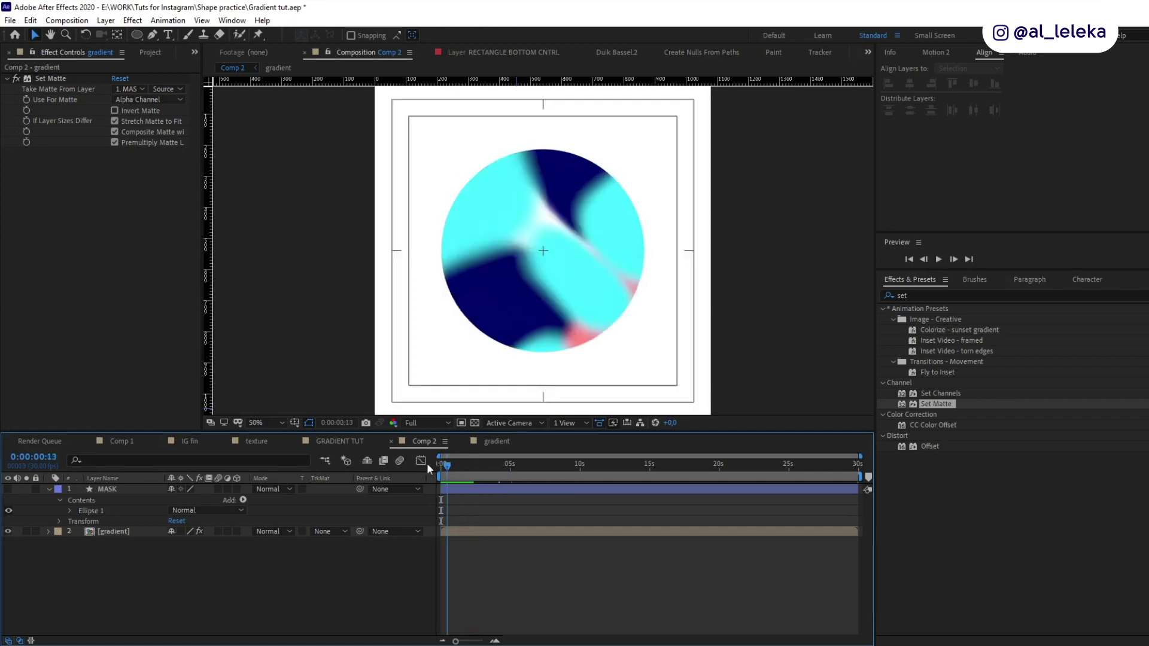
left_click(457, 465)
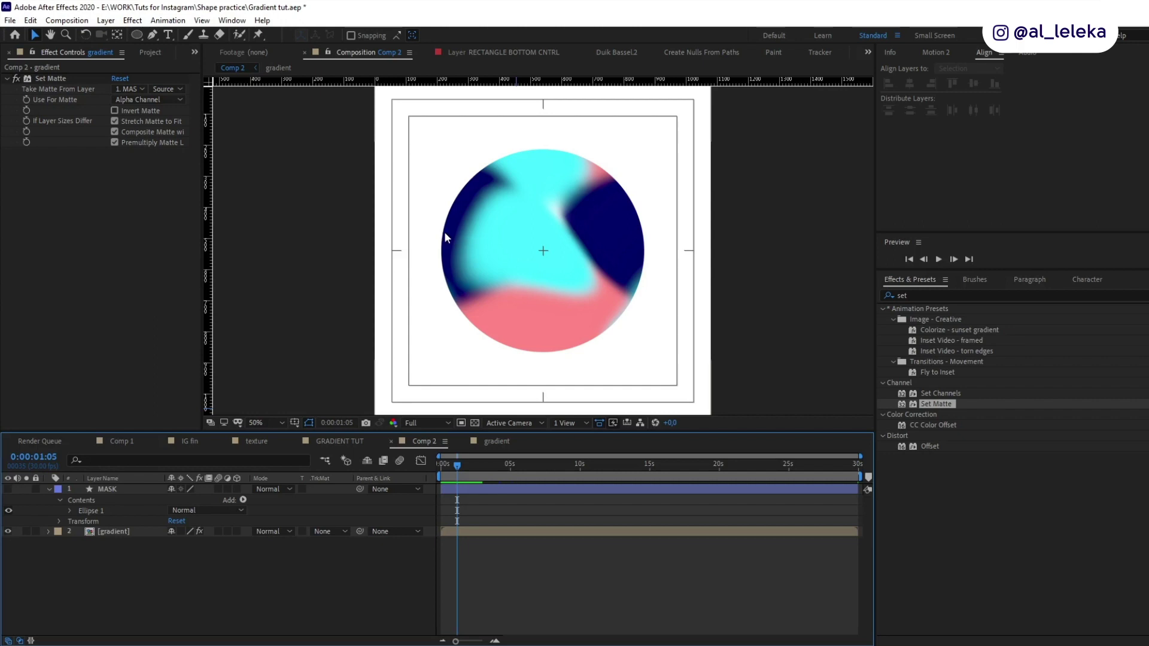
left_click(116, 565)
key("Home")
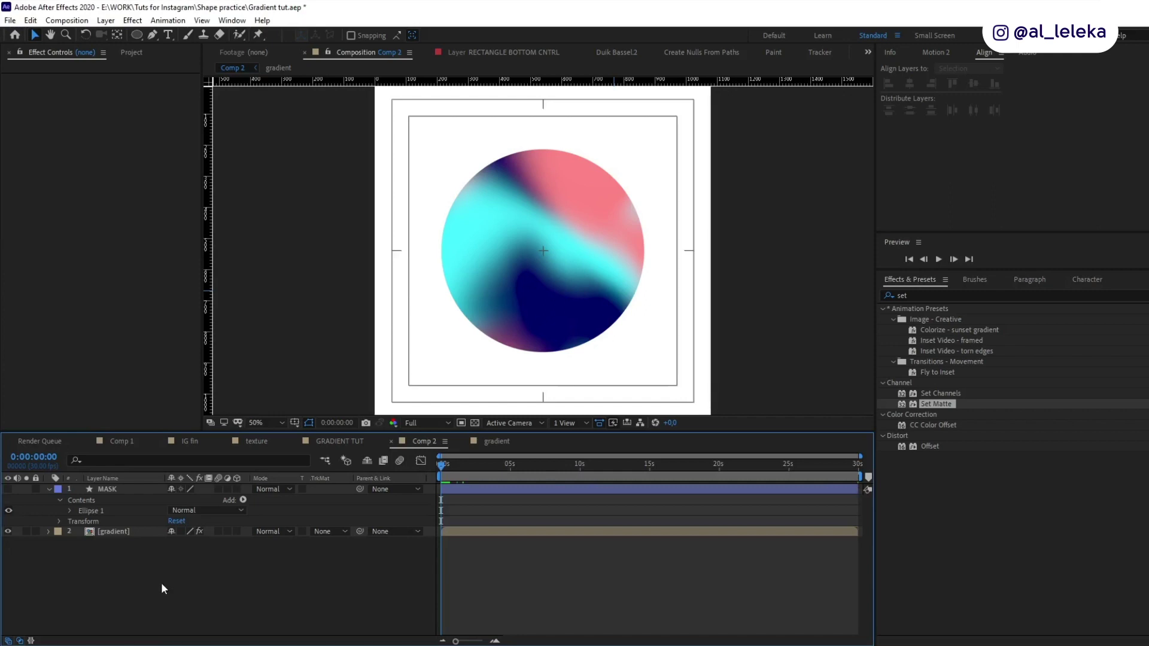
- Paste the Pale Red Solid 2 Gradient Ramp background into Comp 2 below the gradient layer
key("ctrl+v")
left_click_drag(120, 489, 108, 544)
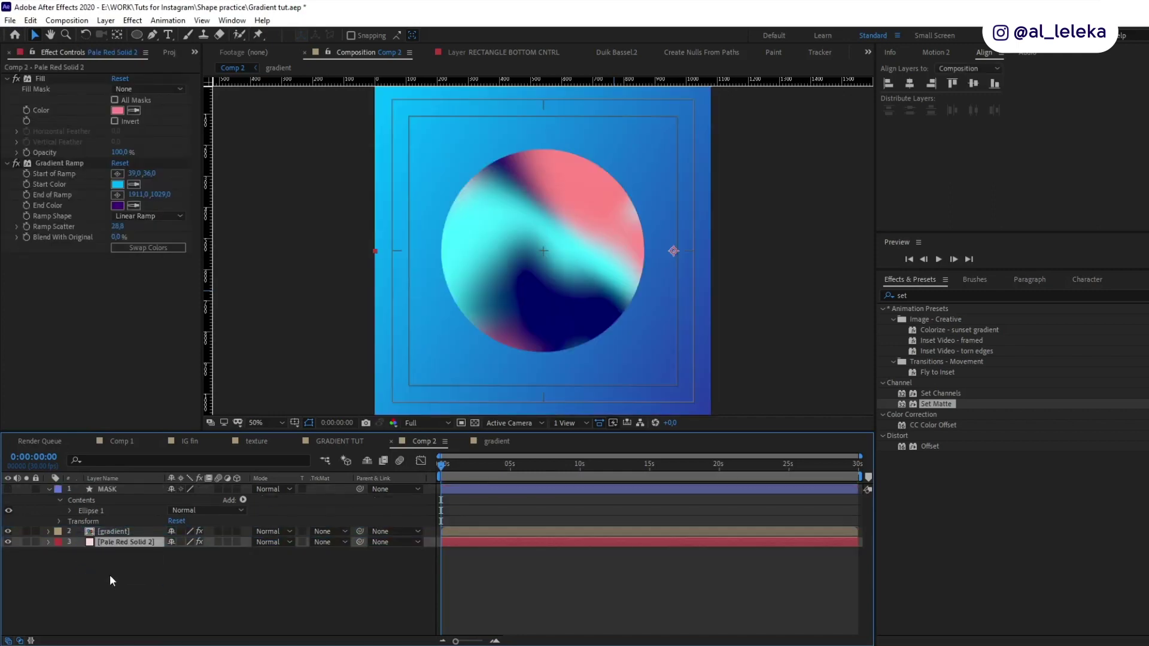
left_click(60, 163)
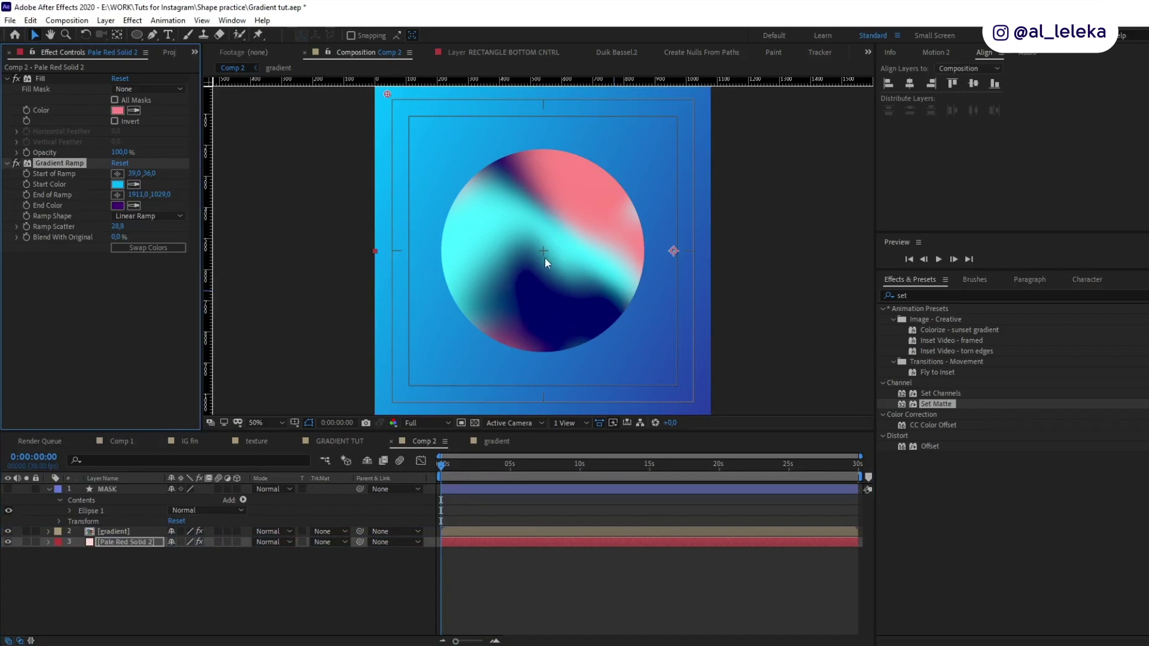
left_click(152, 570)
- Add an adjustment layer on top and apply the Glow effect to it
right_click(132, 576)
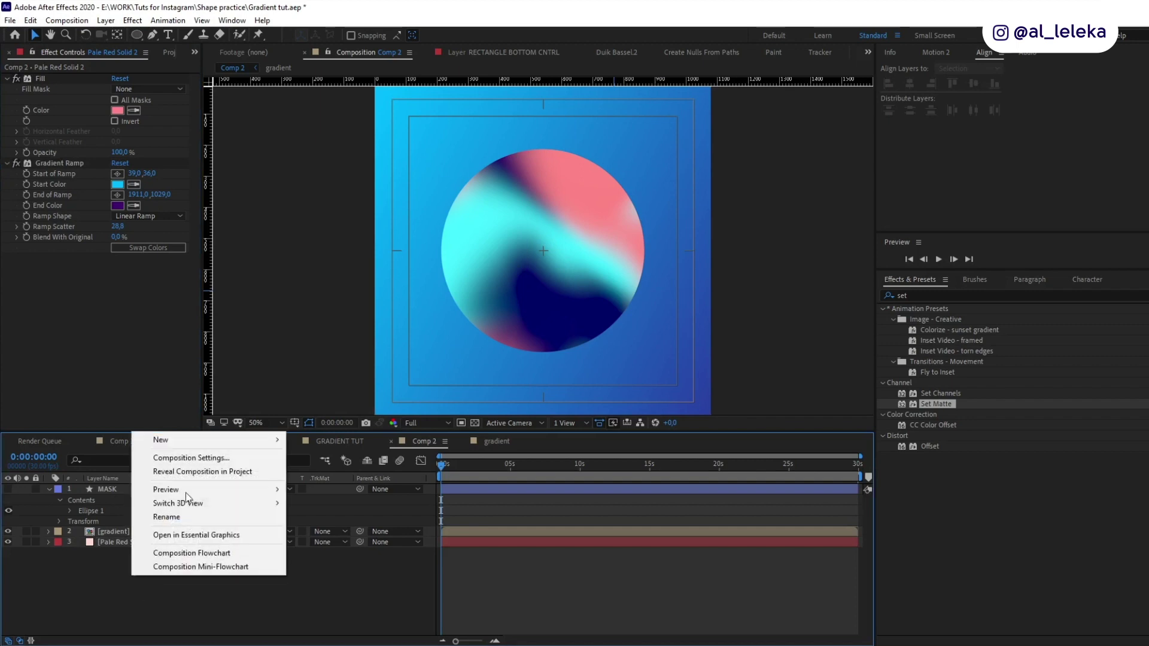
mouse_move(189, 443)
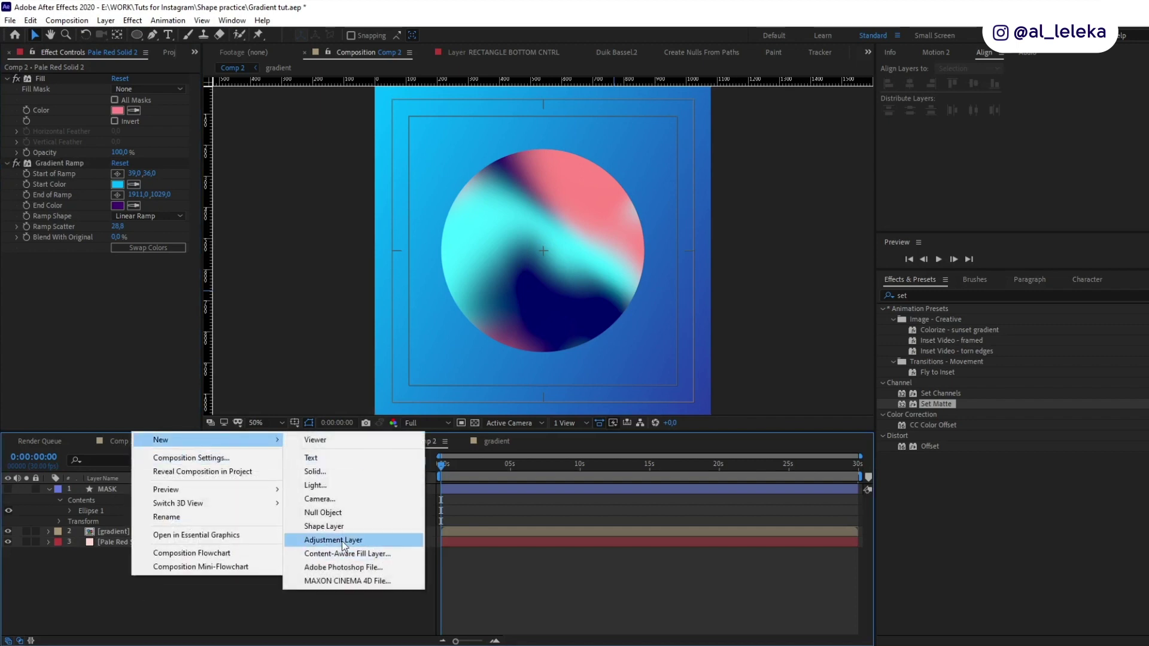
left_click(343, 541)
left_click(916, 296)
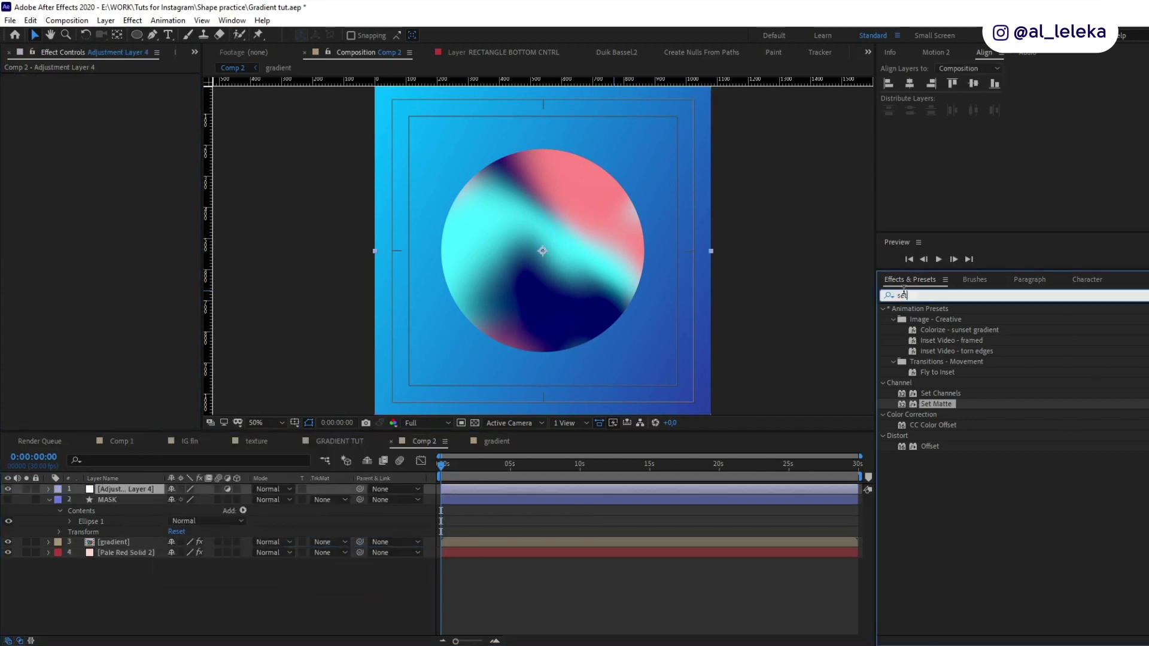
key("BackSpace")
type("glow")
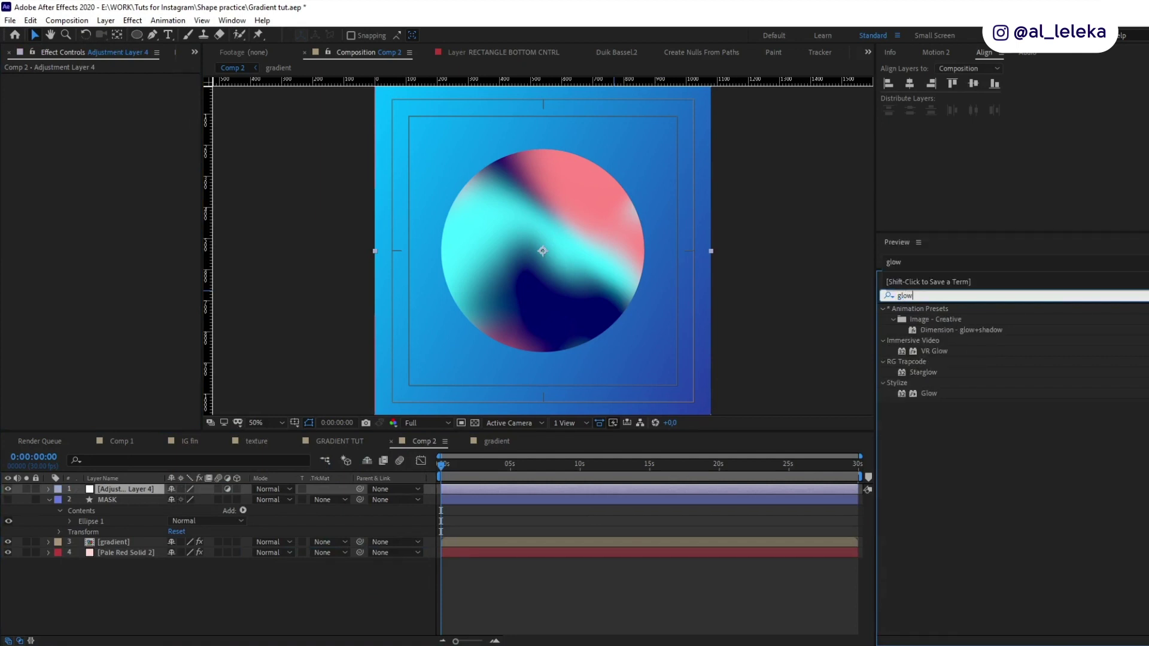
double_click(931, 394)
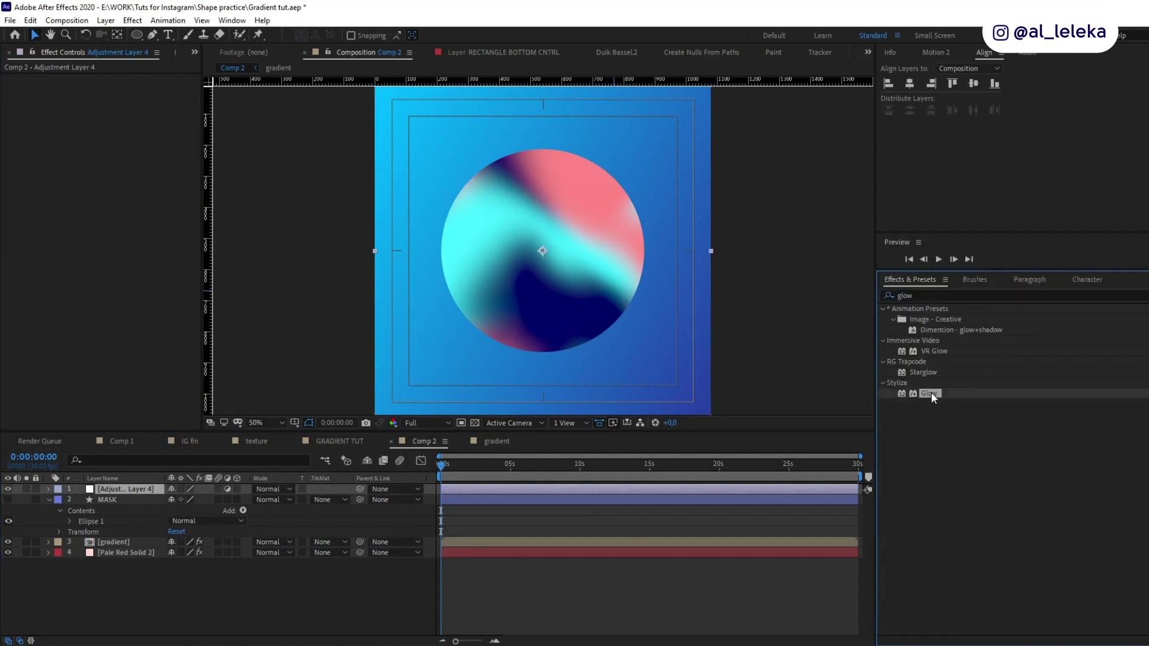
- Scrub Glow Threshold to about 96.9% and Radius to 158, toggling the glow to compare
left_click_drag(117, 100, 199, 106)
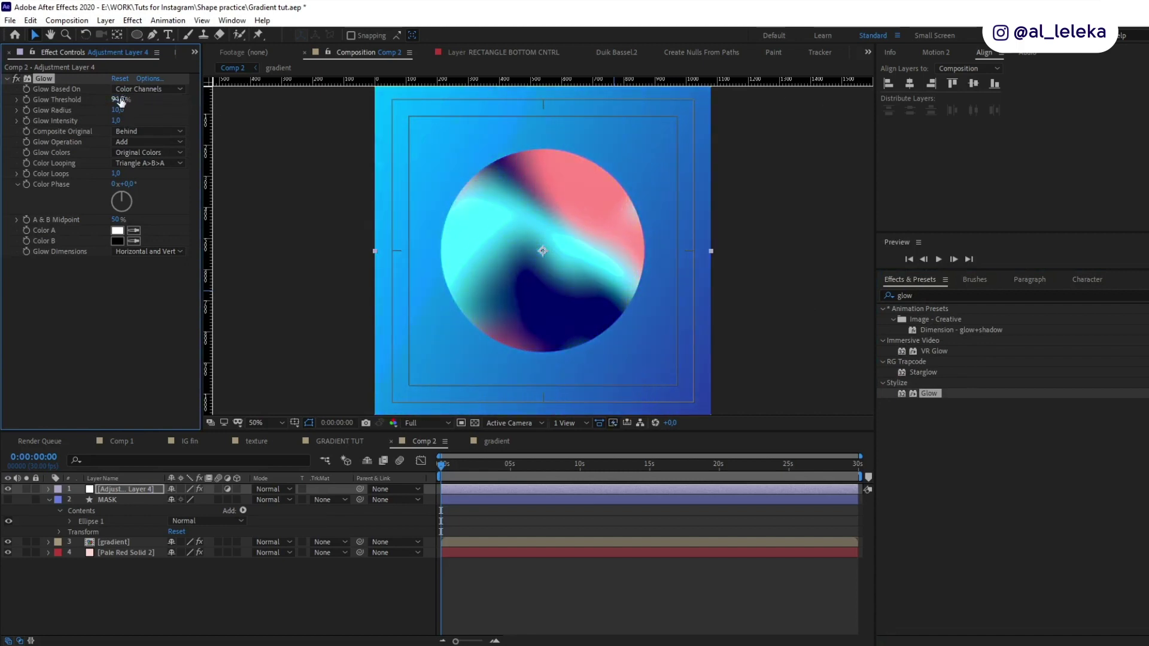
left_click_drag(115, 99, 145, 105)
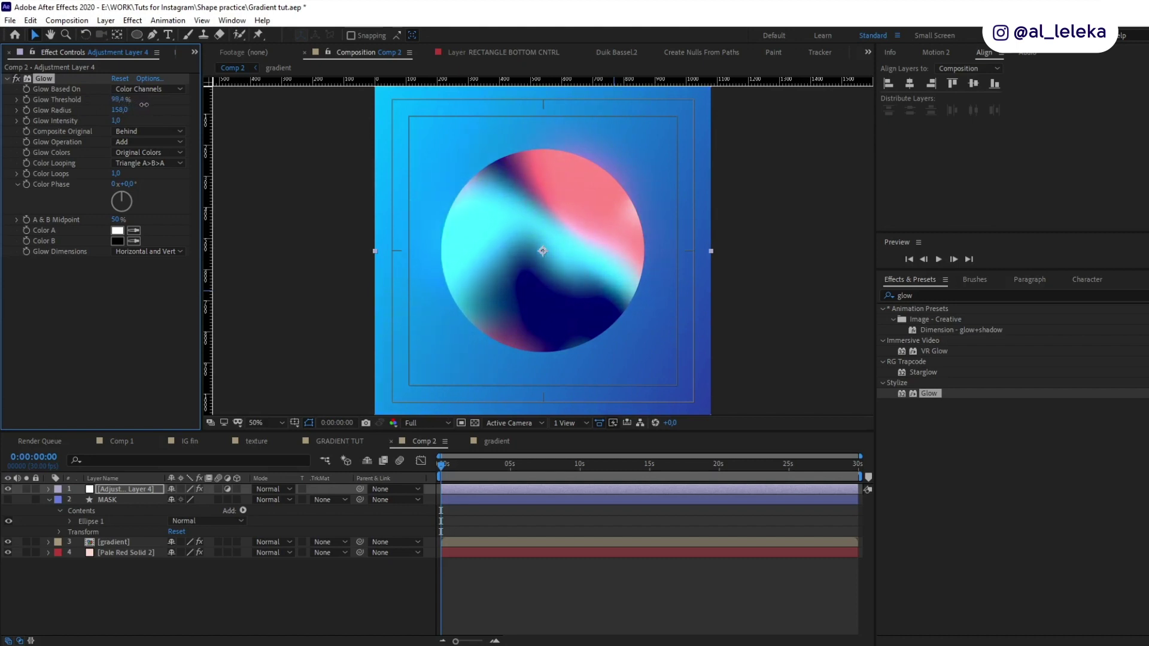
left_click(18, 76)
left_click(17, 76)
- Add an Inner Shadow layer style to the gradient layer
left_click(116, 541)
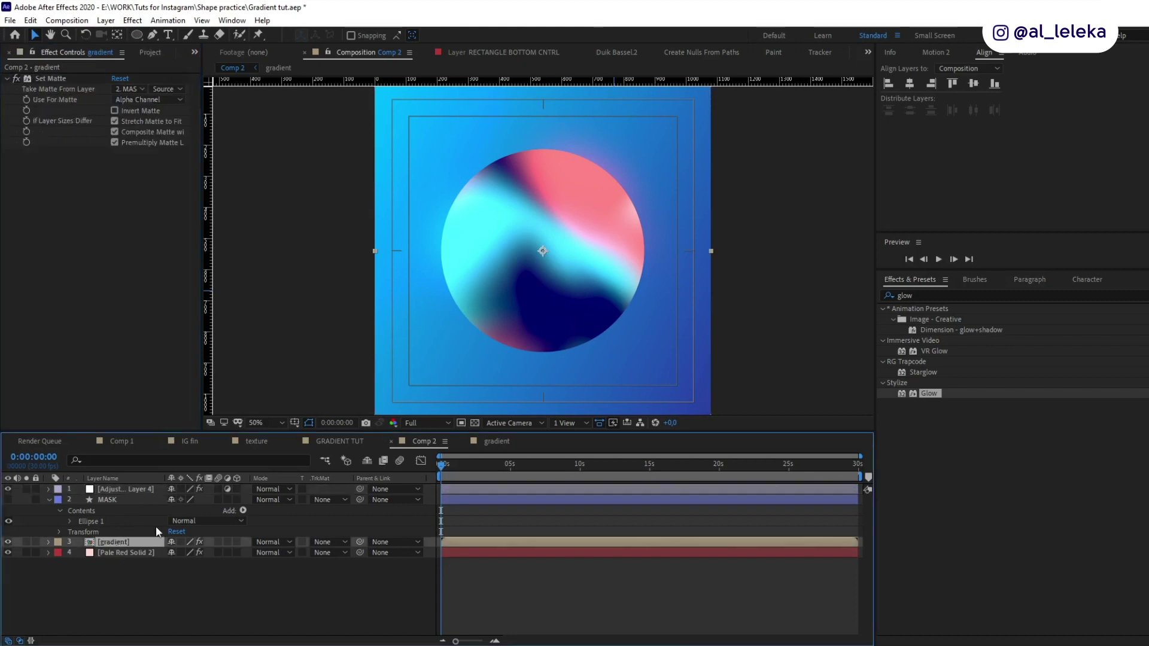
left_click(24, 541)
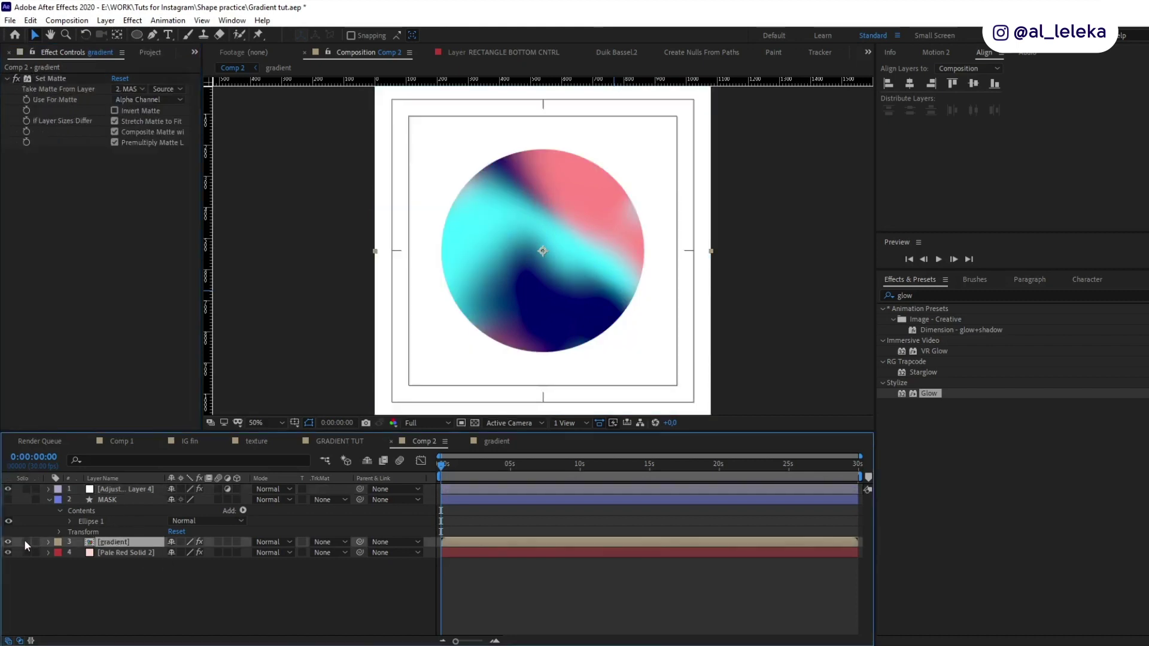
left_click(24, 541)
right_click(114, 542)
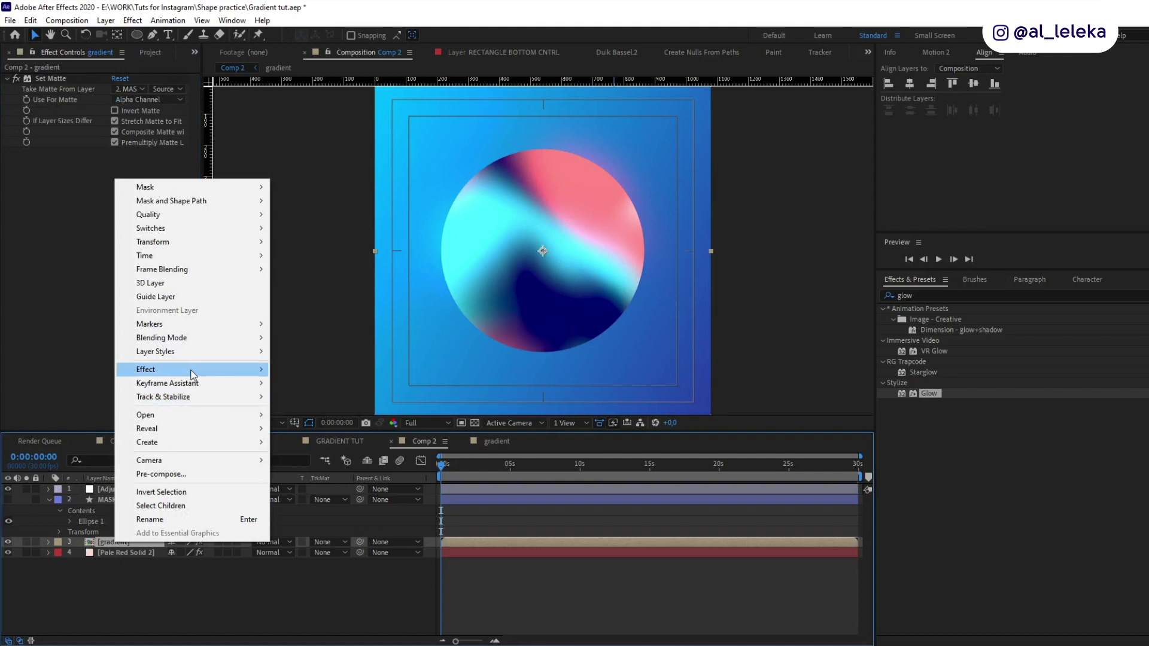
mouse_move(251, 351)
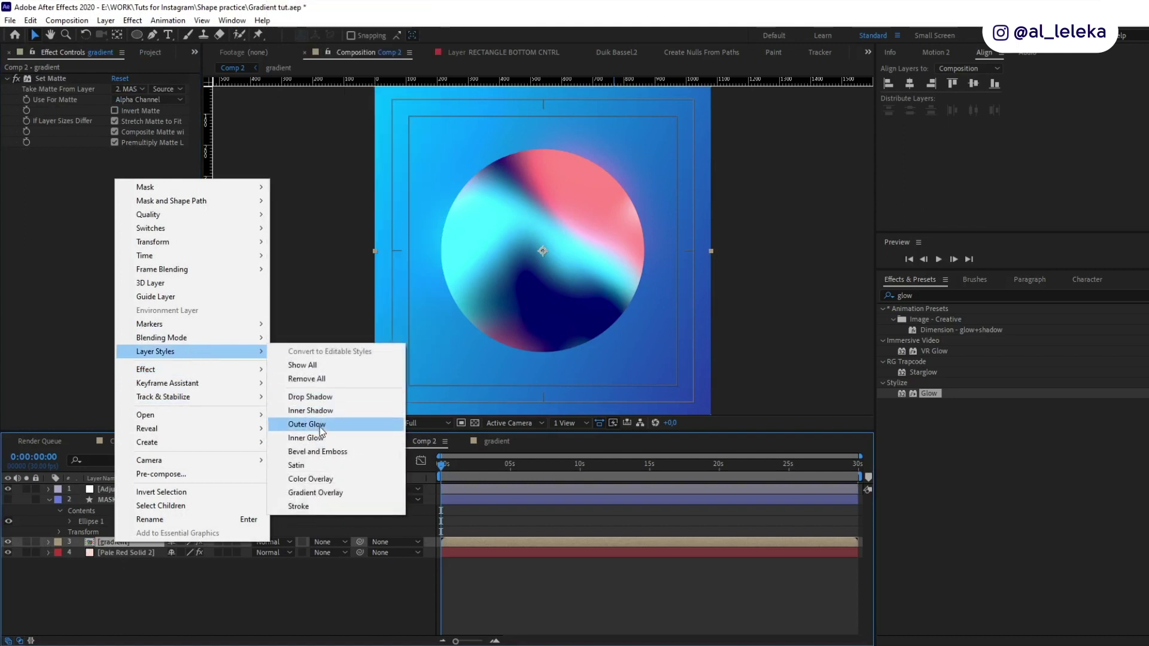
left_click(310, 410)
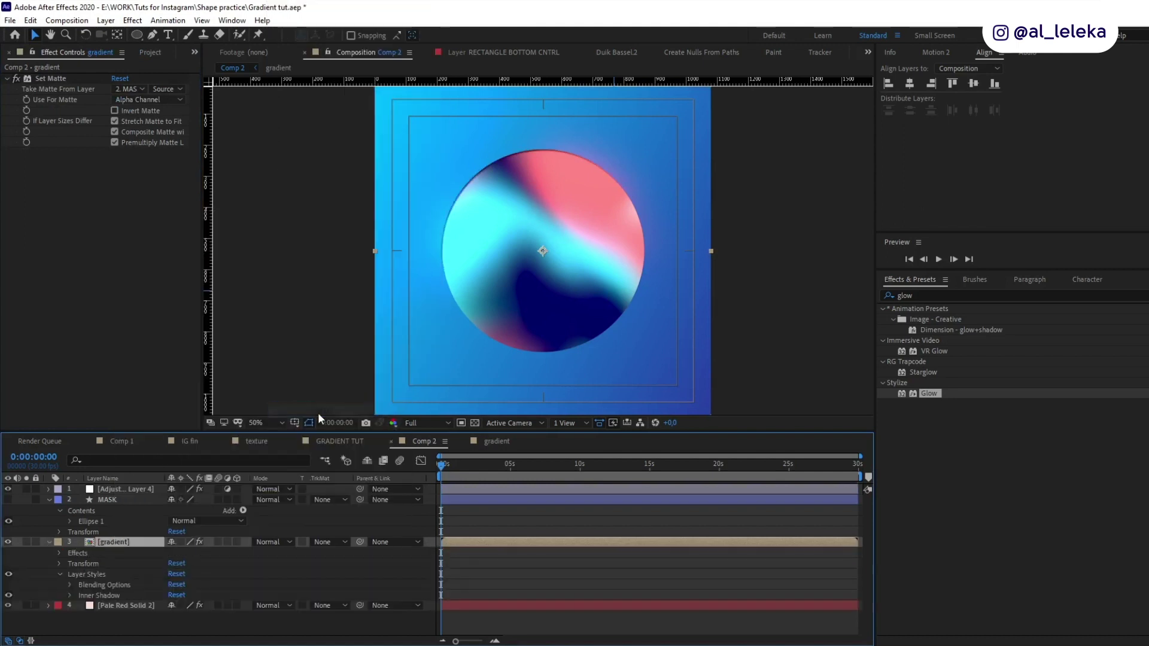
- Set the Inner Shadow colour to the circle's navy, Use Global Light off, and Size 114
left_click(69, 596)
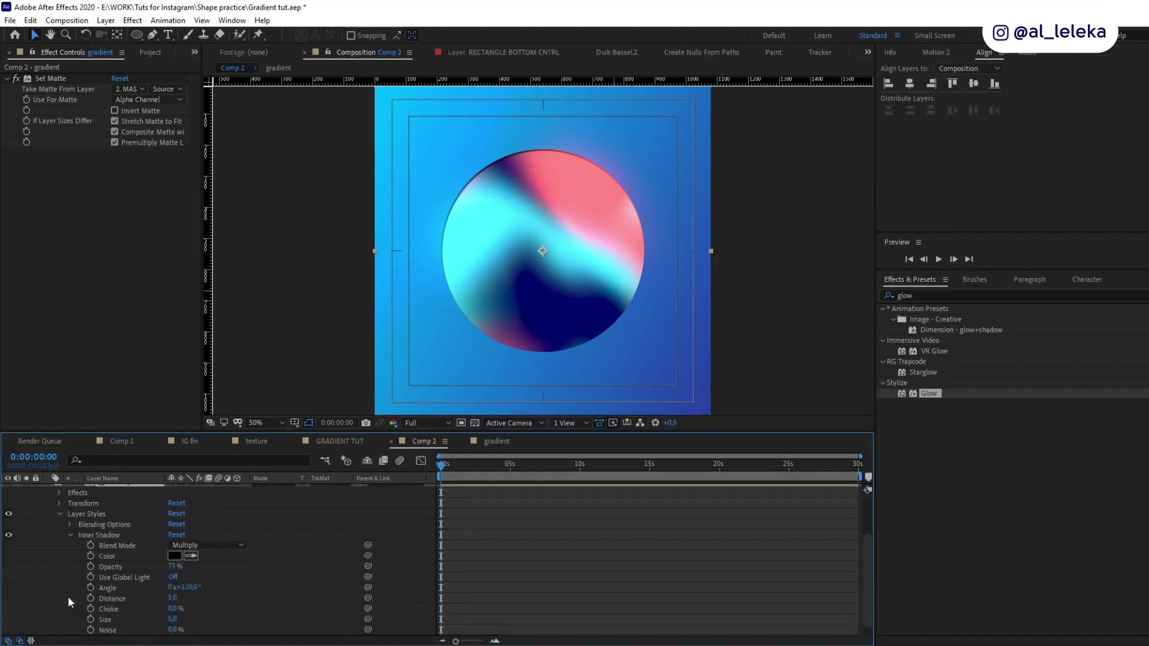
left_click(529, 324)
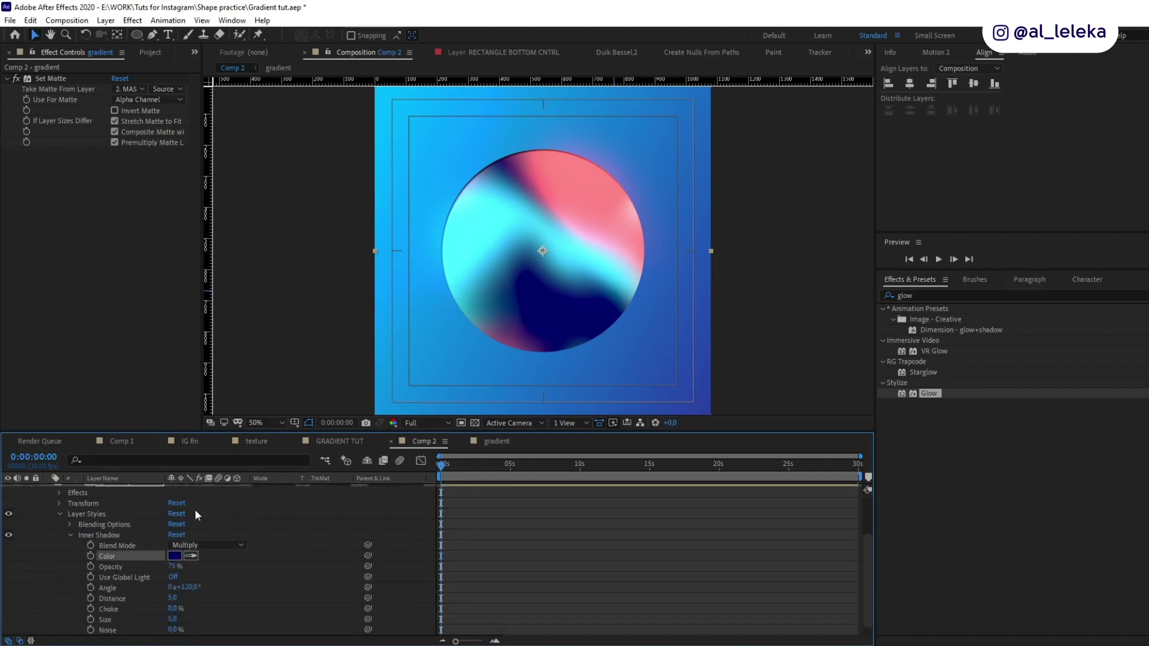
scroll(120, 574, "down", 1)
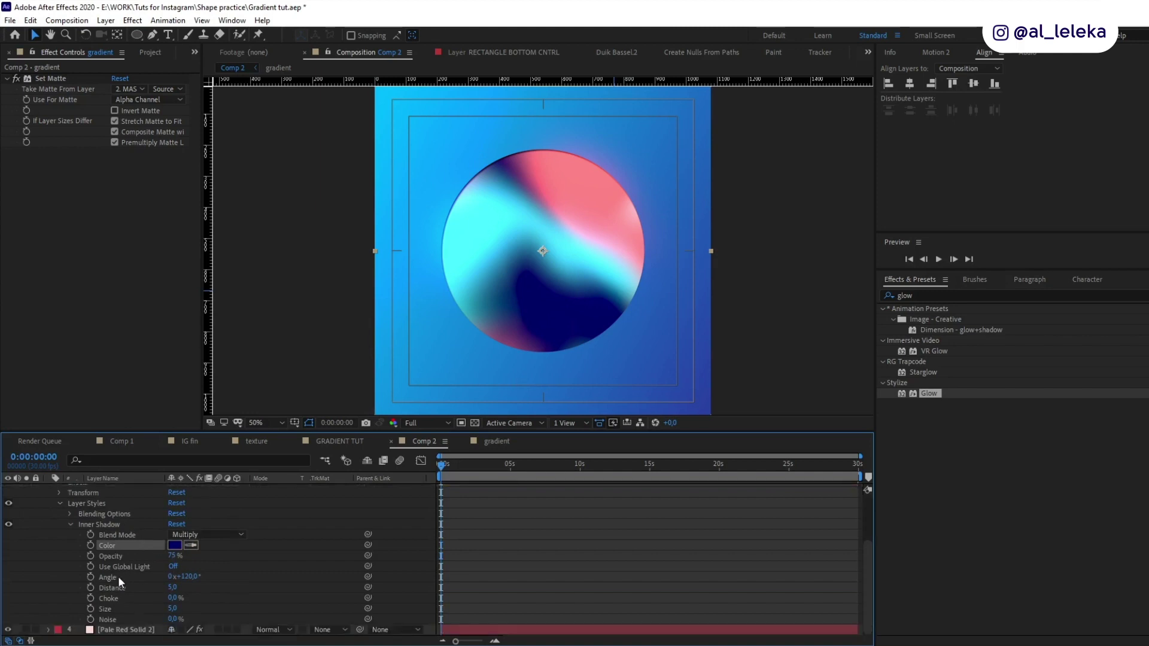
left_click(172, 566)
left_click_drag(172, 609, 234, 608)
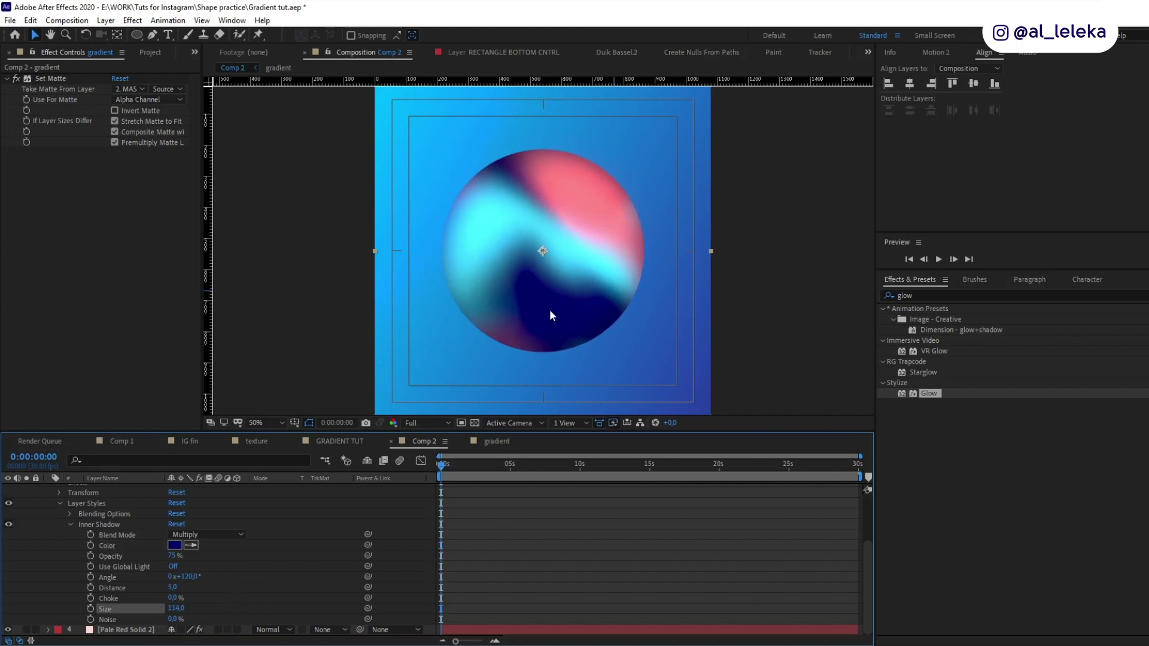